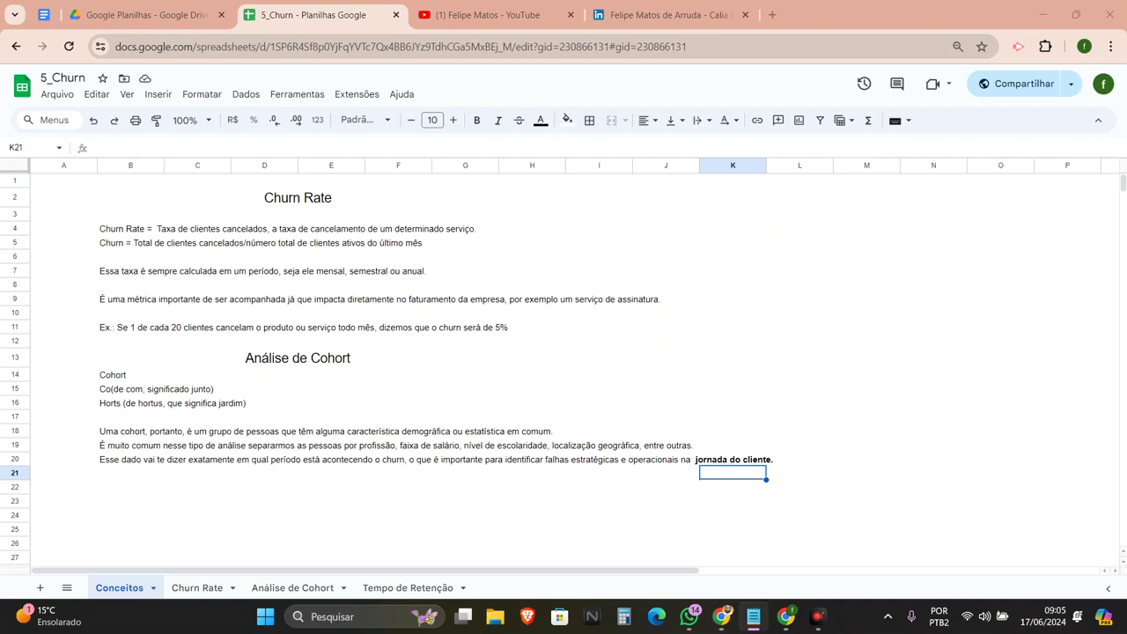
Step: Glance at the YouTube channel and LinkedIn pages, then return to the 5_Churn spreadsheet
{"action": "left_click", "coordinate": [483, 18]}
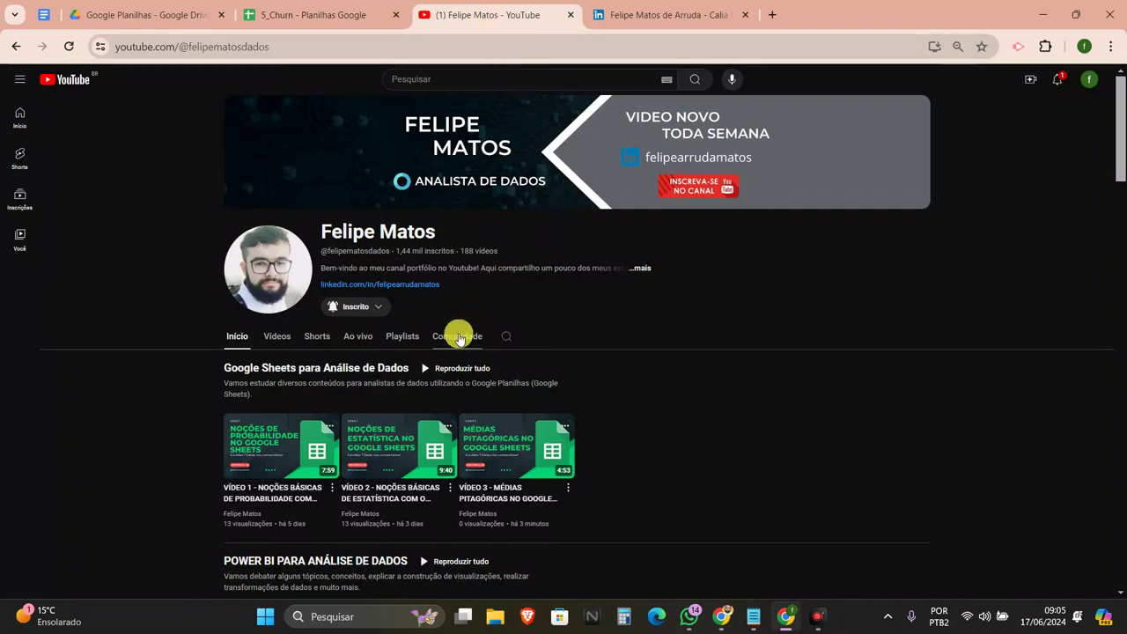
{"action": "left_click", "coordinate": [354, 306]}
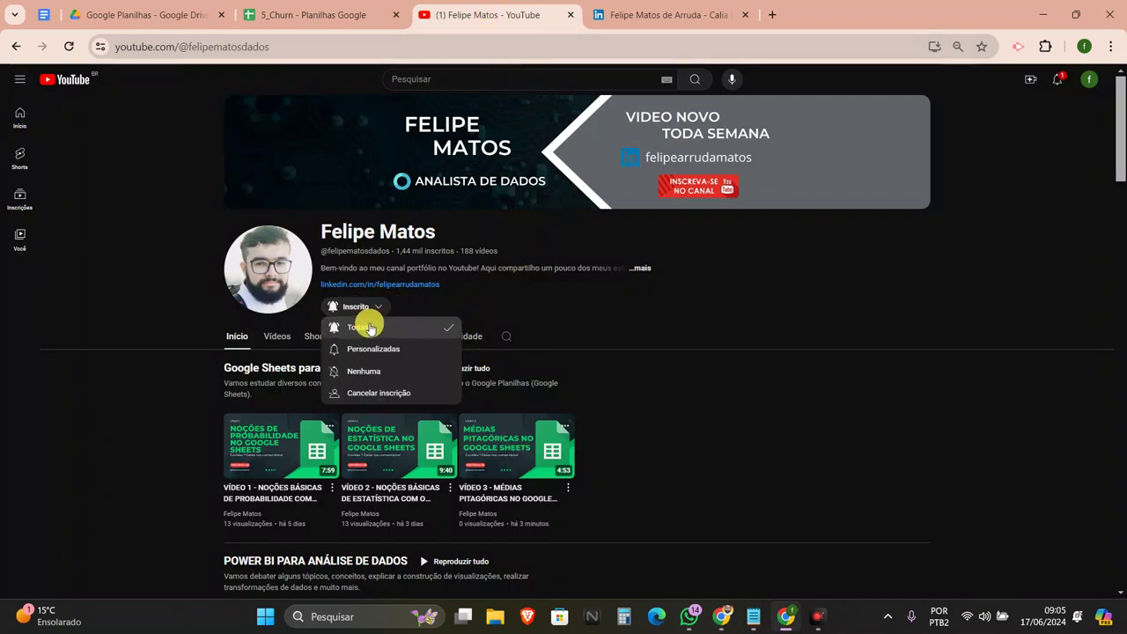
{"action": "left_click", "coordinate": [512, 293]}
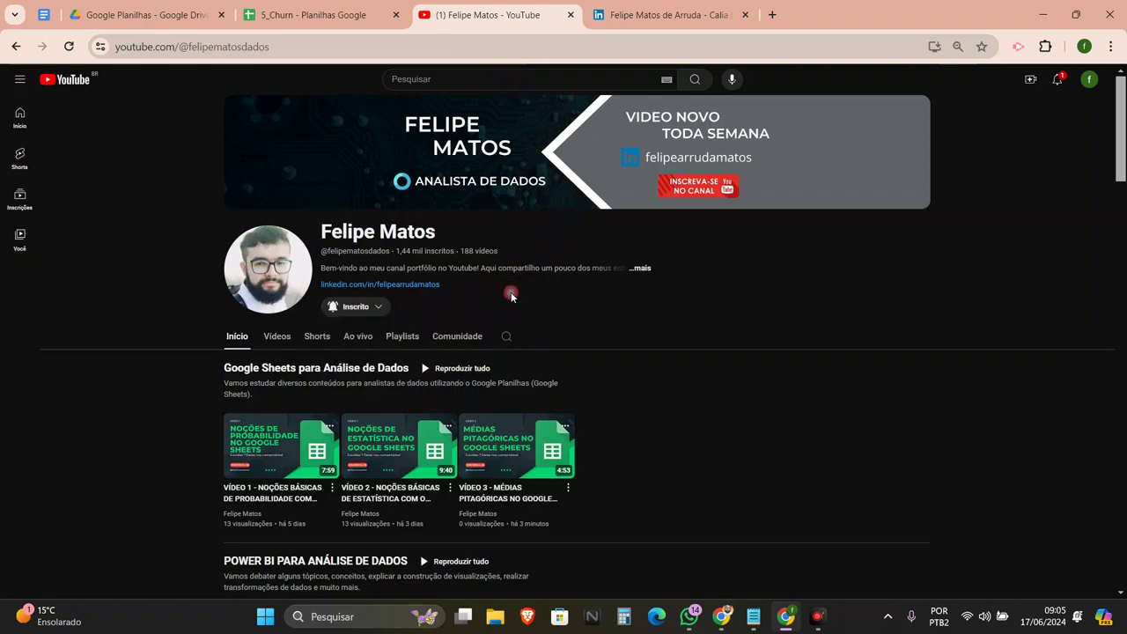
{"action": "left_click", "coordinate": [658, 15]}
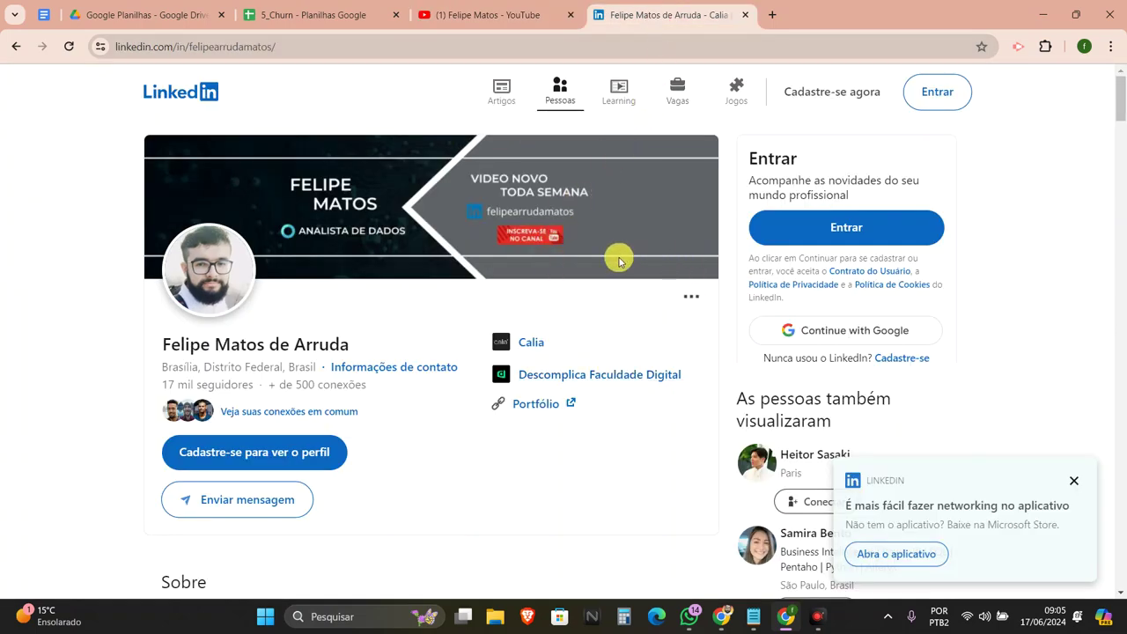
{"action": "left_click", "coordinate": [340, 21]}
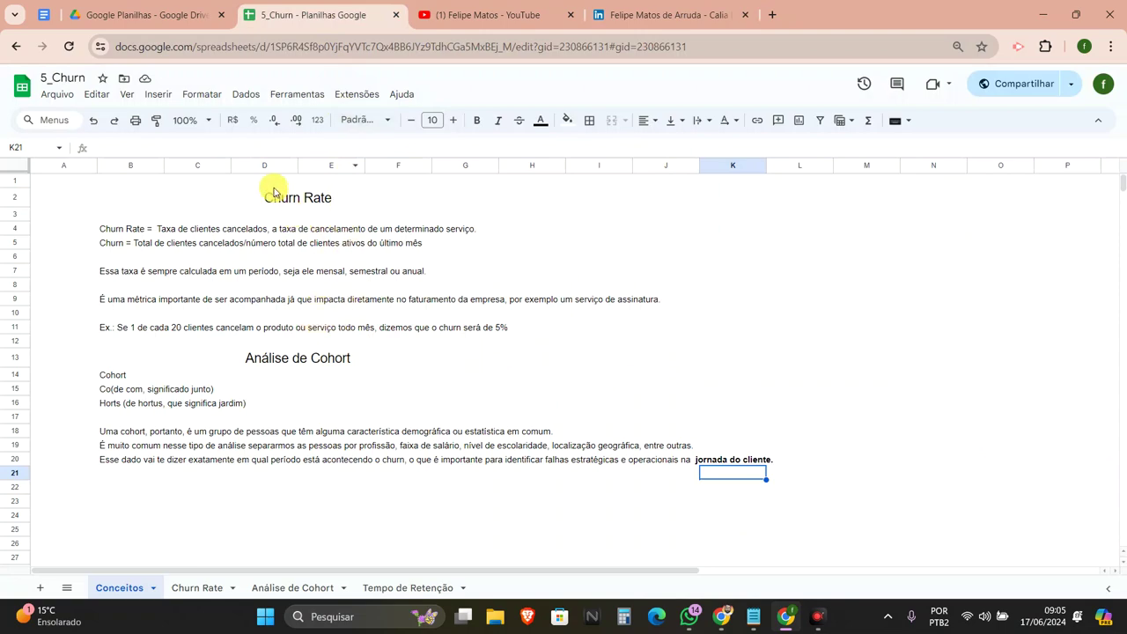
Step: Review the Churn Rate explanation block B2:G11 and the Cohort etymology lines B14:B16
{"action": "mouse_move", "coordinate": [266, 207]}
{"action": "left_mouse_down"}
{"action": "mouse_move", "coordinate": [302, 331]}
{"action": "mouse_move", "coordinate": [289, 456]}
{"action": "left_mouse_up"}
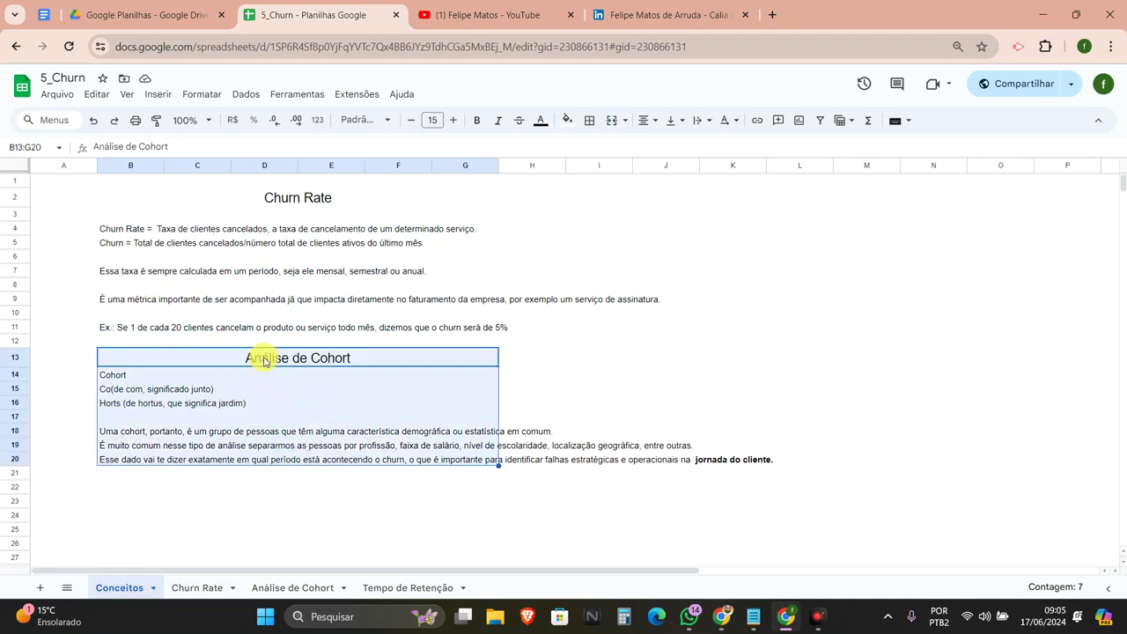
{"action": "left_click", "coordinate": [112, 379]}
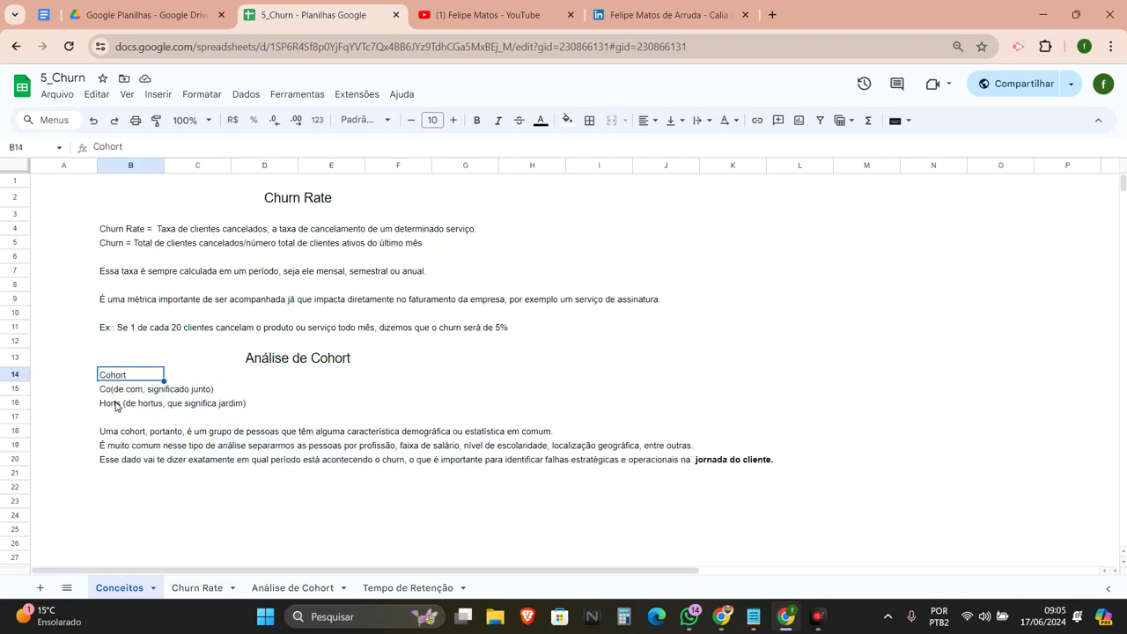
{"action": "left_click", "coordinate": [113, 390]}
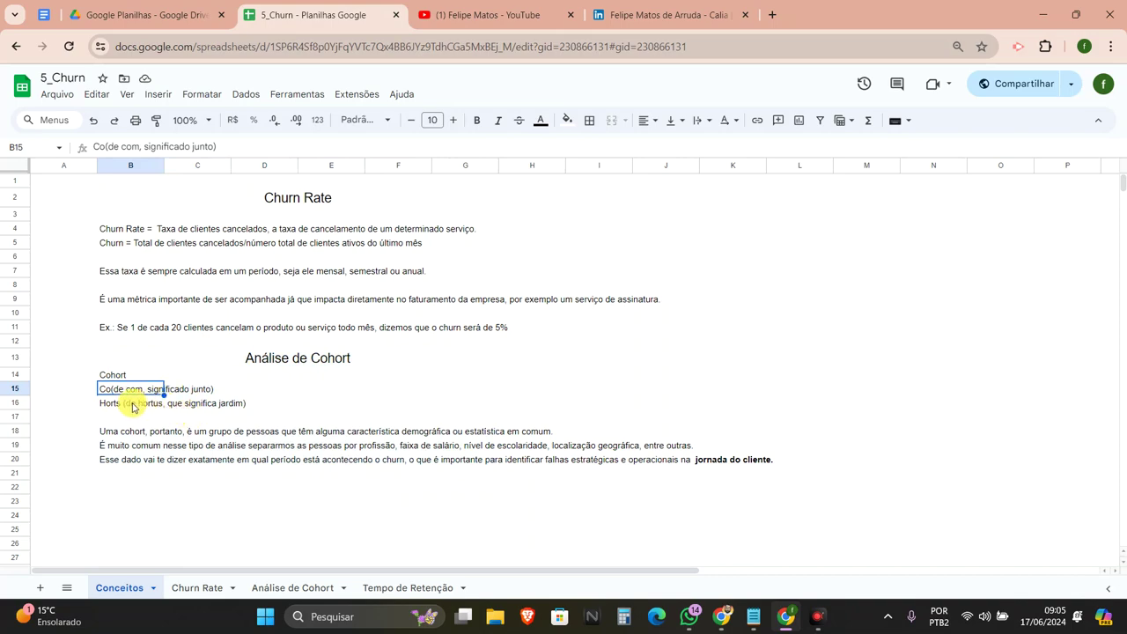
{"action": "left_click", "coordinate": [132, 404]}
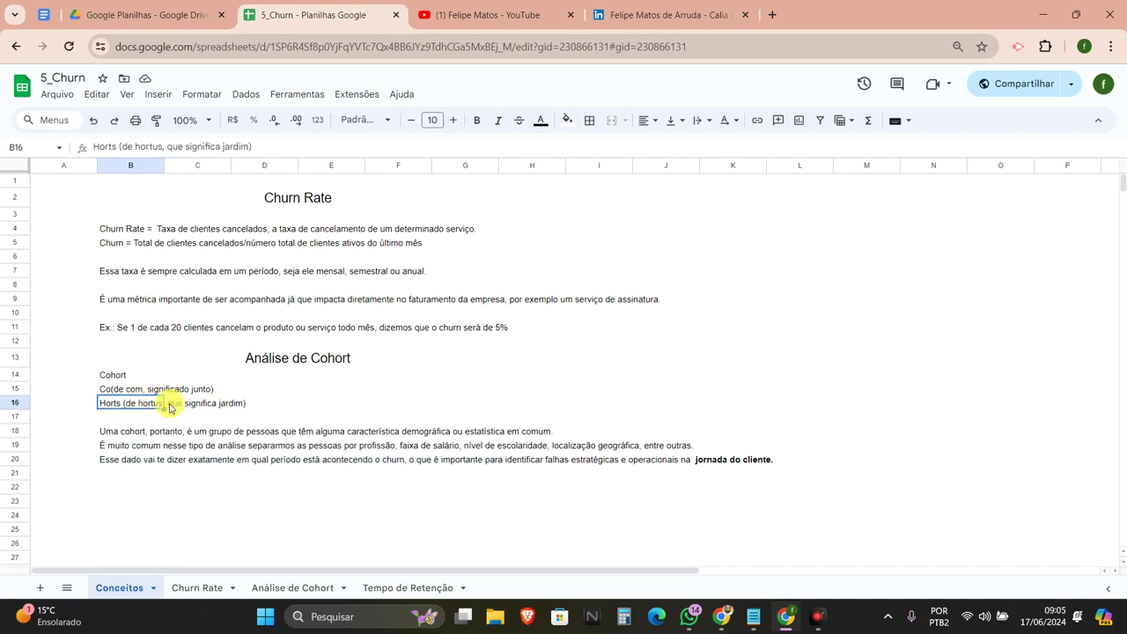
{"action": "left_click", "coordinate": [225, 407]}
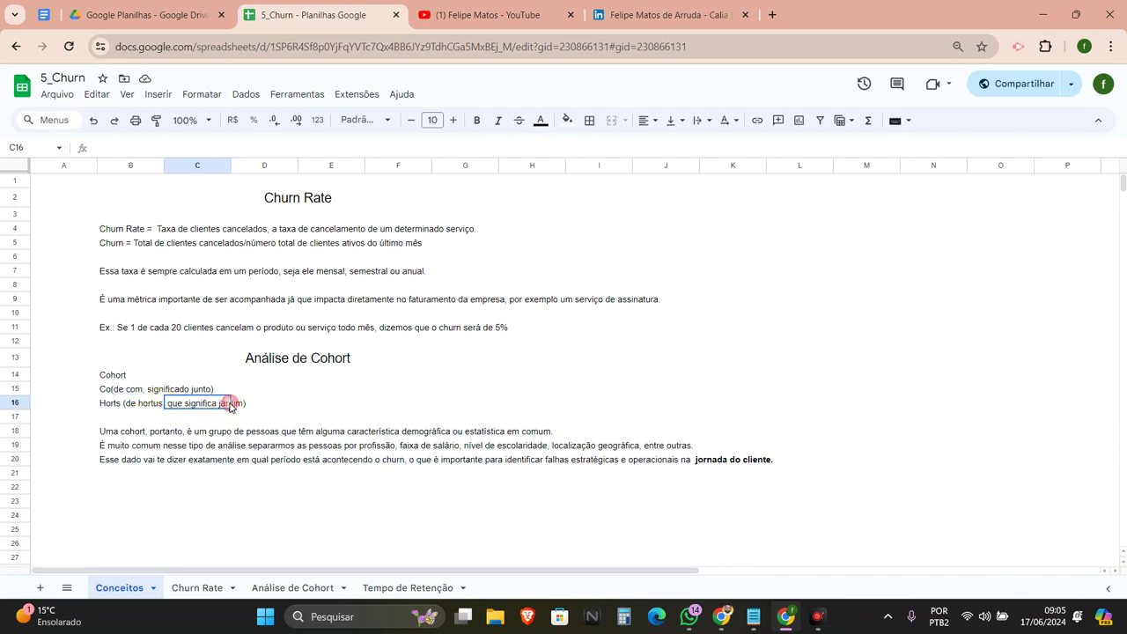
{"action": "left_click", "coordinate": [113, 405]}
{"action": "left_click", "coordinate": [105, 378]}
{"action": "left_click_drag", "start_coordinate": [105, 380], "coordinate": [105, 407]}
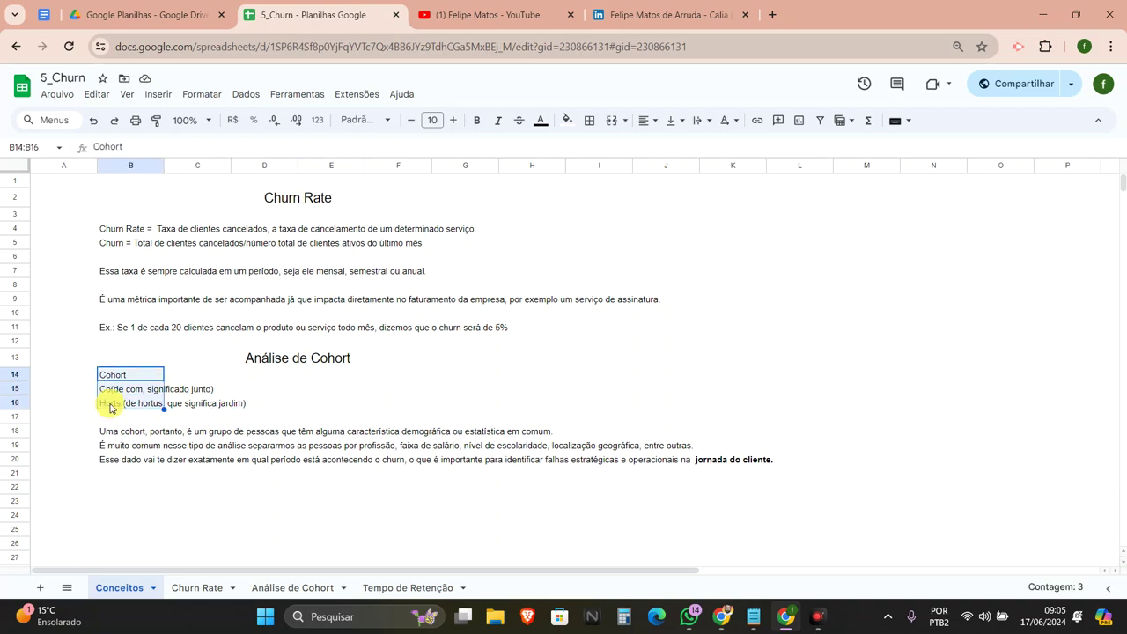
Step: Go over the cohort definition sentences in rows 18–20, up to 'jornada do cliente'
{"action": "left_click", "coordinate": [126, 432]}
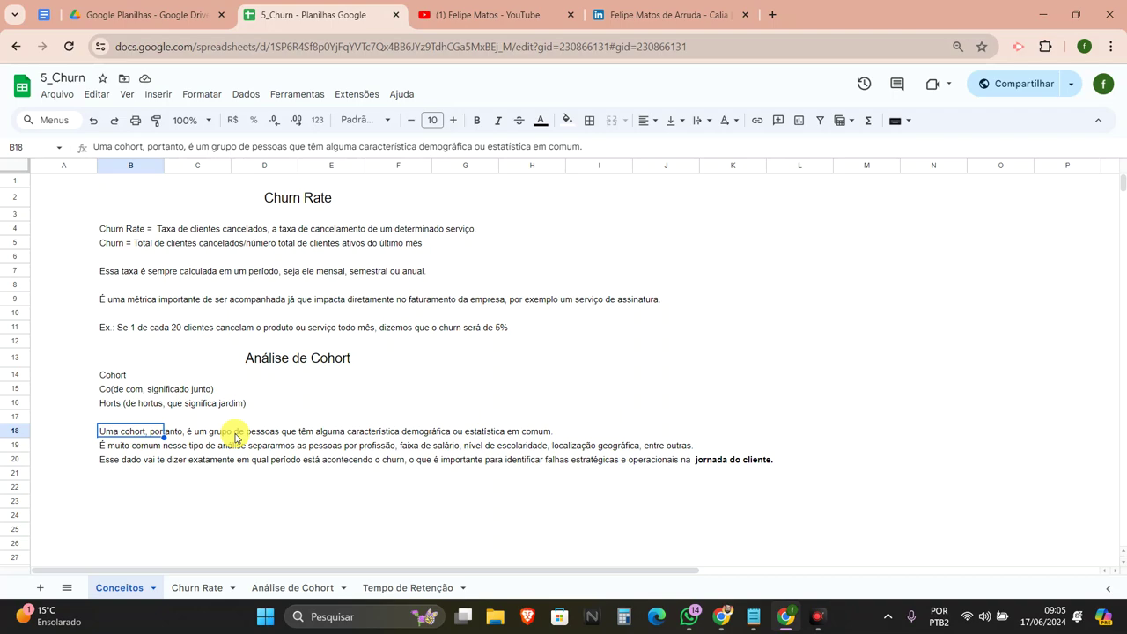
{"action": "left_click", "coordinate": [121, 446]}
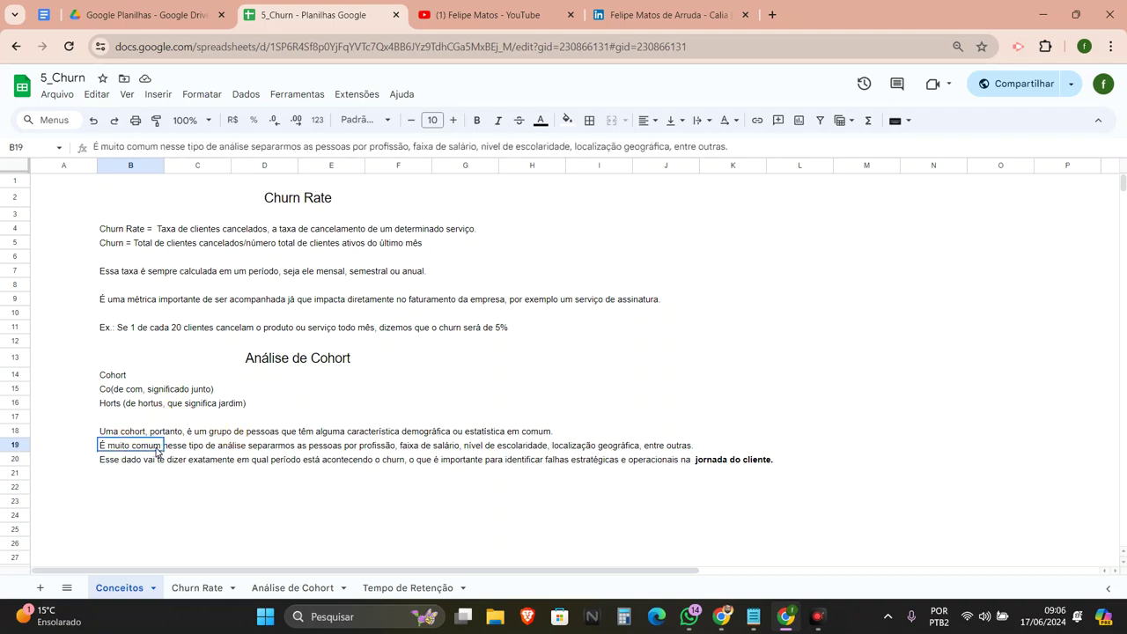
{"action": "mouse_move", "coordinate": [156, 453]}
{"action": "left_mouse_down"}
{"action": "mouse_move", "coordinate": [372, 444]}
{"action": "mouse_move", "coordinate": [617, 458]}
{"action": "mouse_move", "coordinate": [659, 447]}
{"action": "left_mouse_up"}
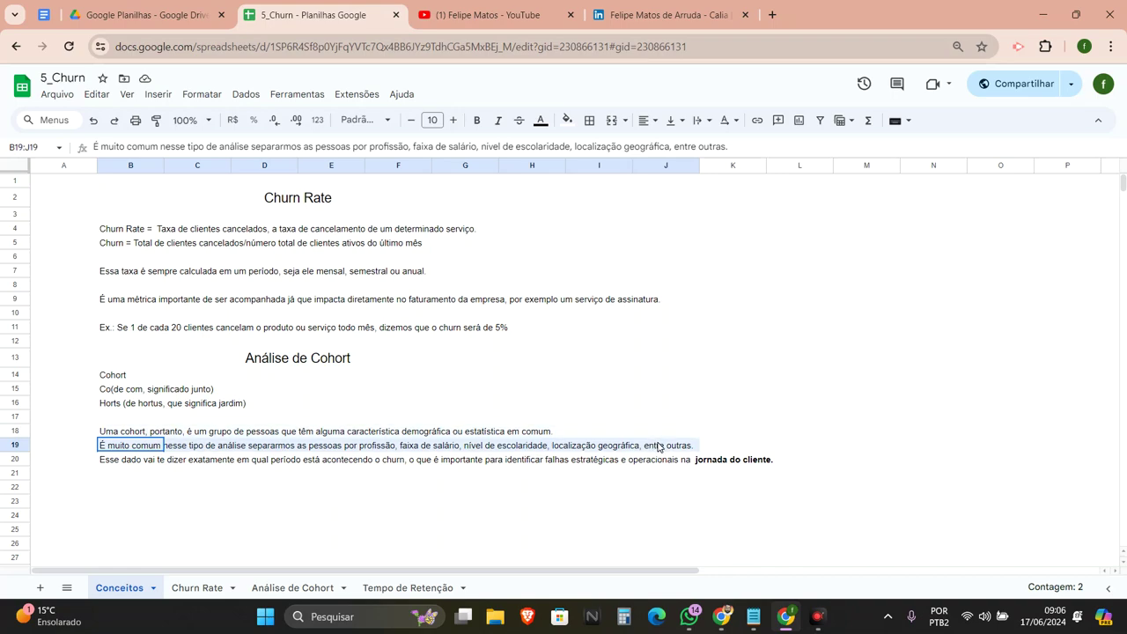
{"action": "left_click", "coordinate": [113, 461]}
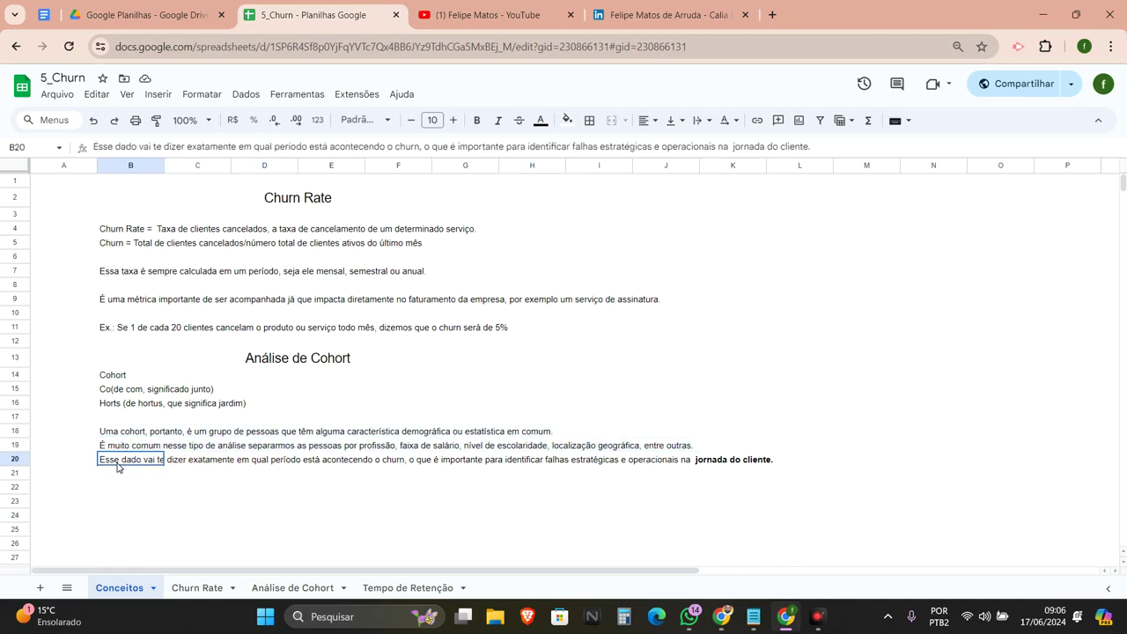
{"action": "left_click_drag", "start_coordinate": [124, 469], "coordinate": [409, 469]}
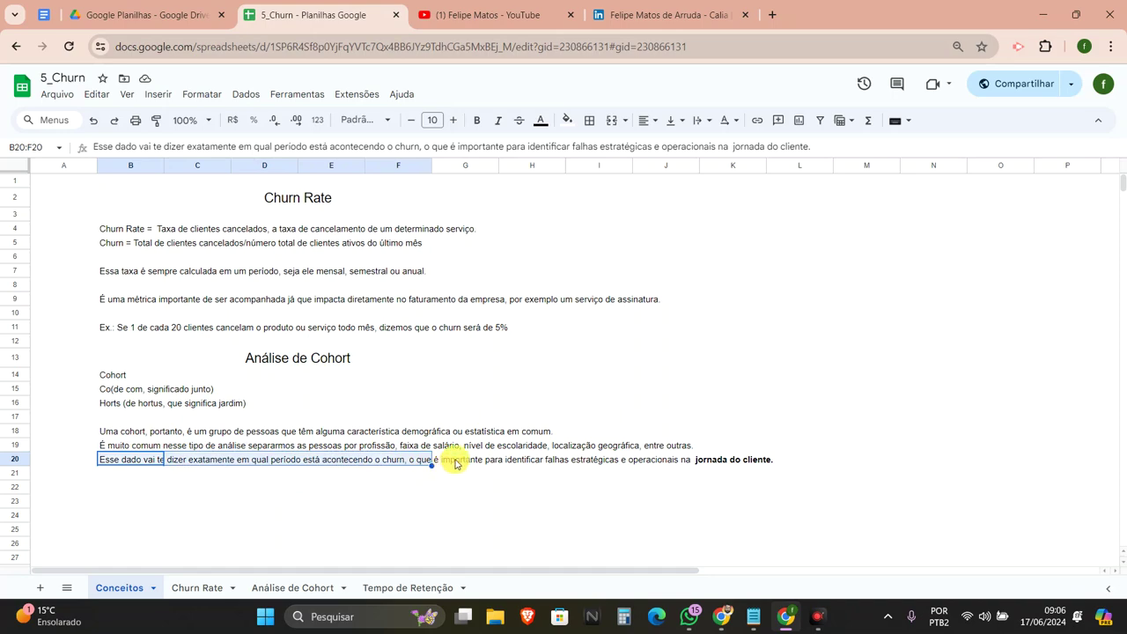
{"action": "left_click", "coordinate": [466, 461]}
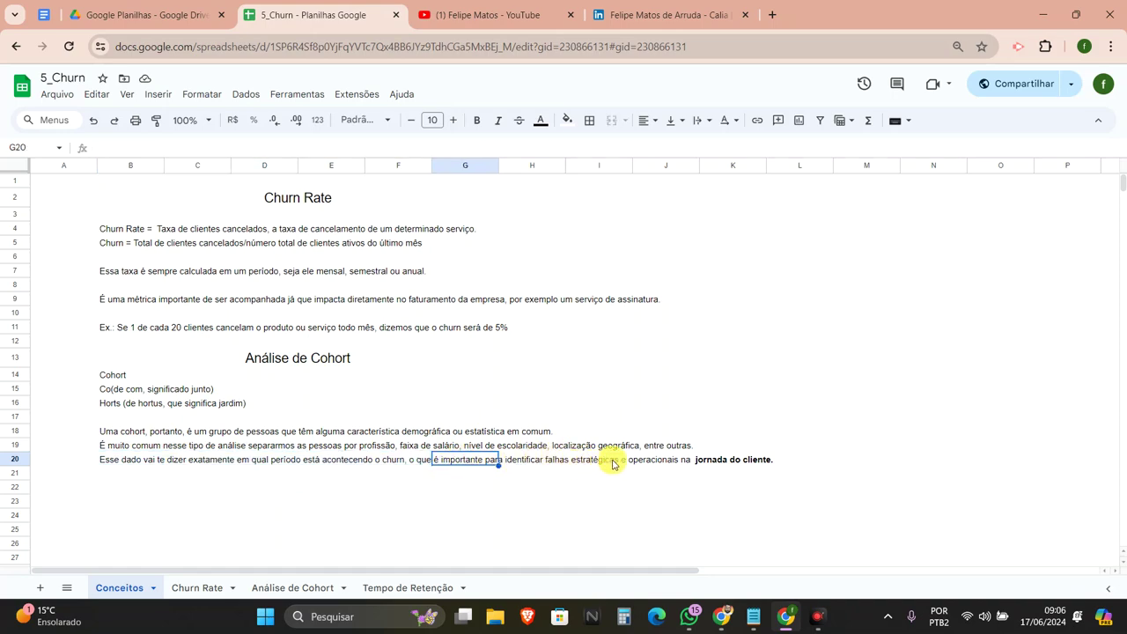
{"action": "left_click", "coordinate": [704, 462]}
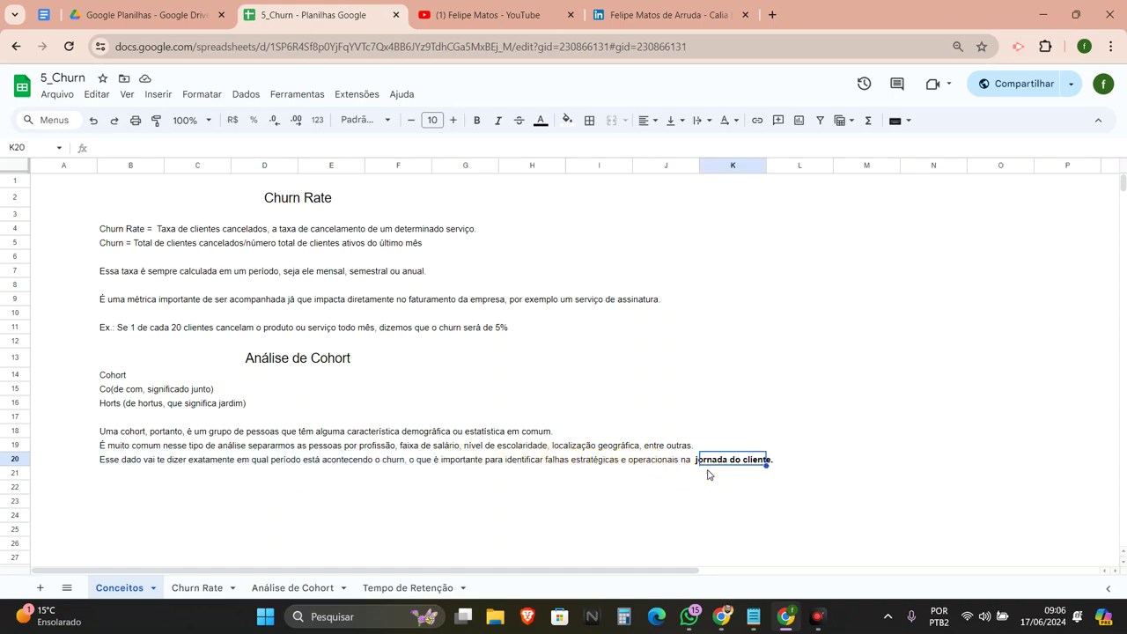
{"action": "left_click", "coordinate": [709, 473]}
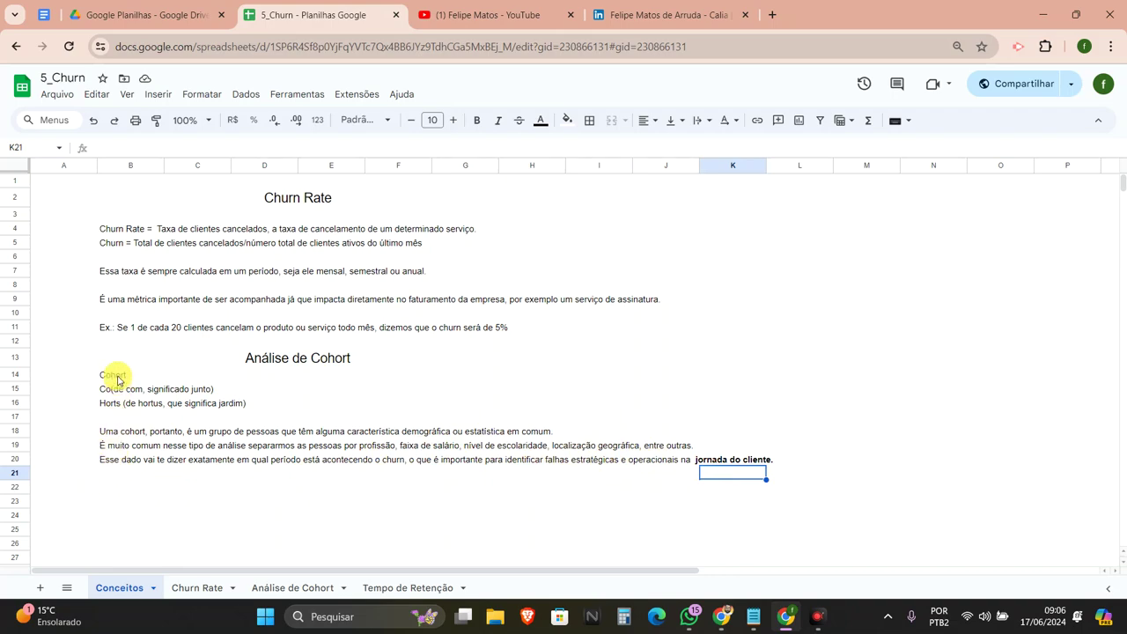
Step: Step through the empty cells B21:B25 and point out the Análise de Cohort heading
{"action": "left_click", "coordinate": [117, 377]}
{"action": "left_click", "coordinate": [125, 476]}
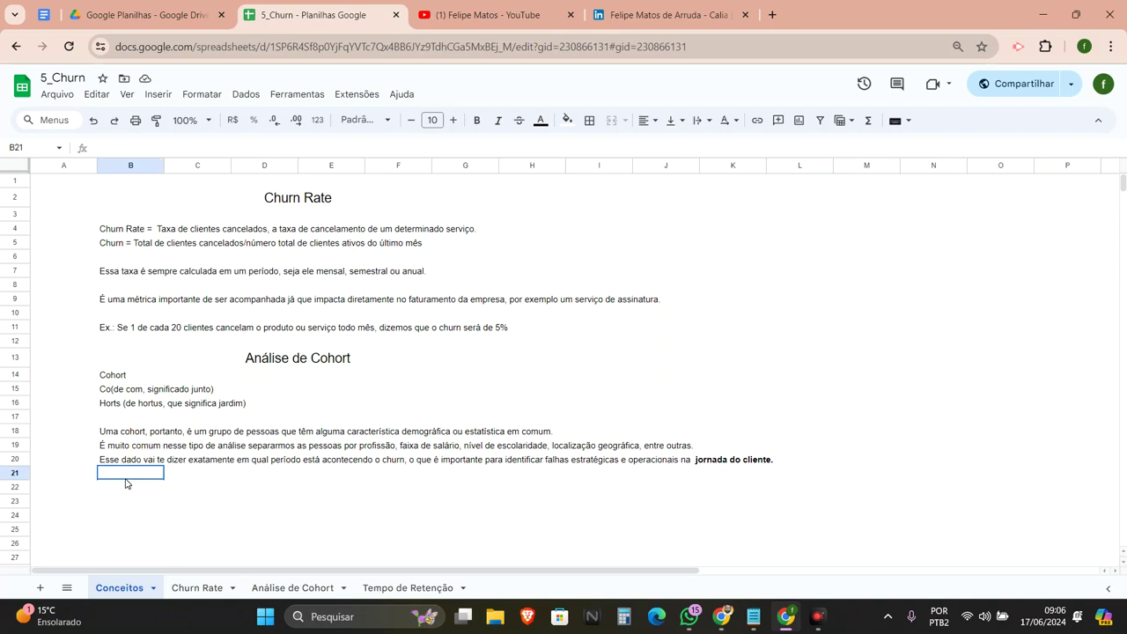
{"action": "left_click", "coordinate": [126, 486]}
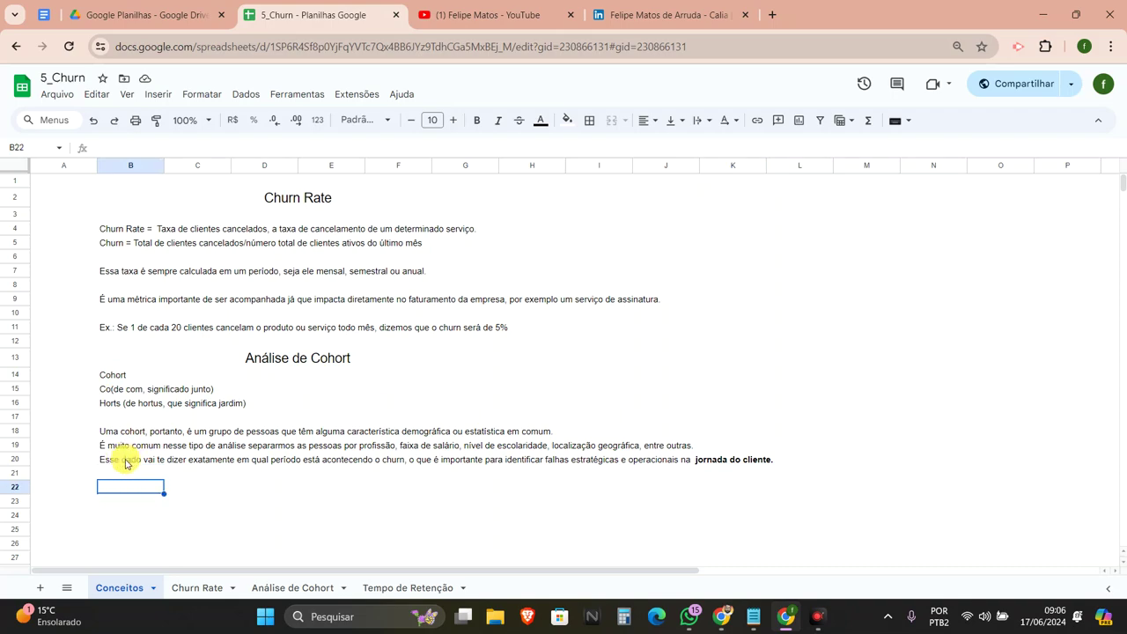
{"action": "left_click", "coordinate": [121, 503]}
{"action": "left_click", "coordinate": [125, 477]}
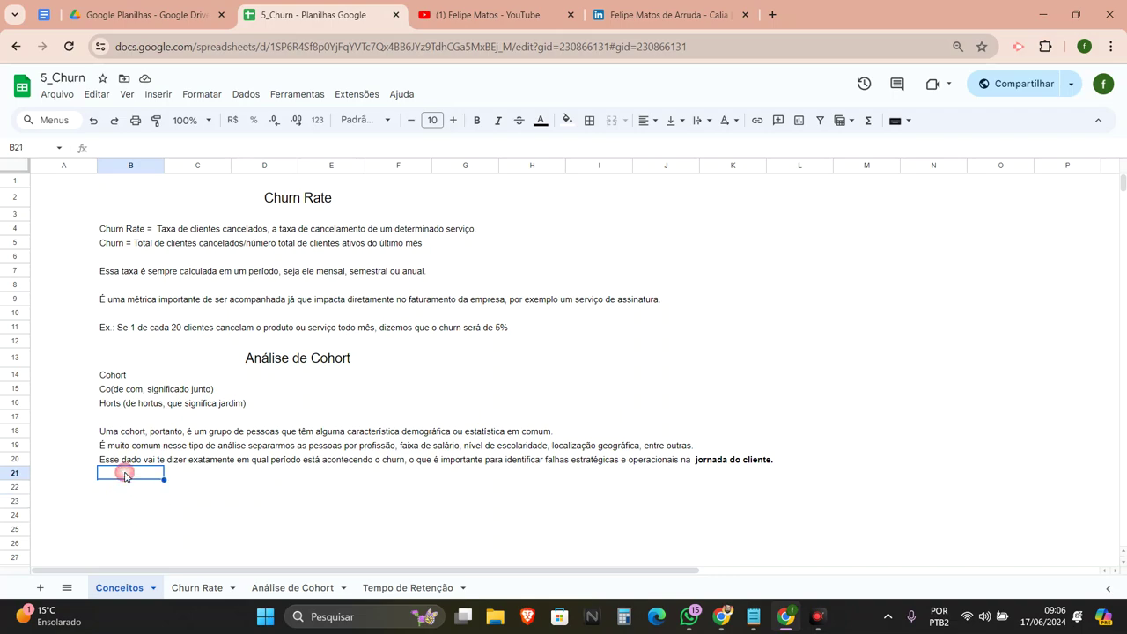
{"action": "left_click", "coordinate": [131, 489]}
{"action": "left_click", "coordinate": [130, 503]}
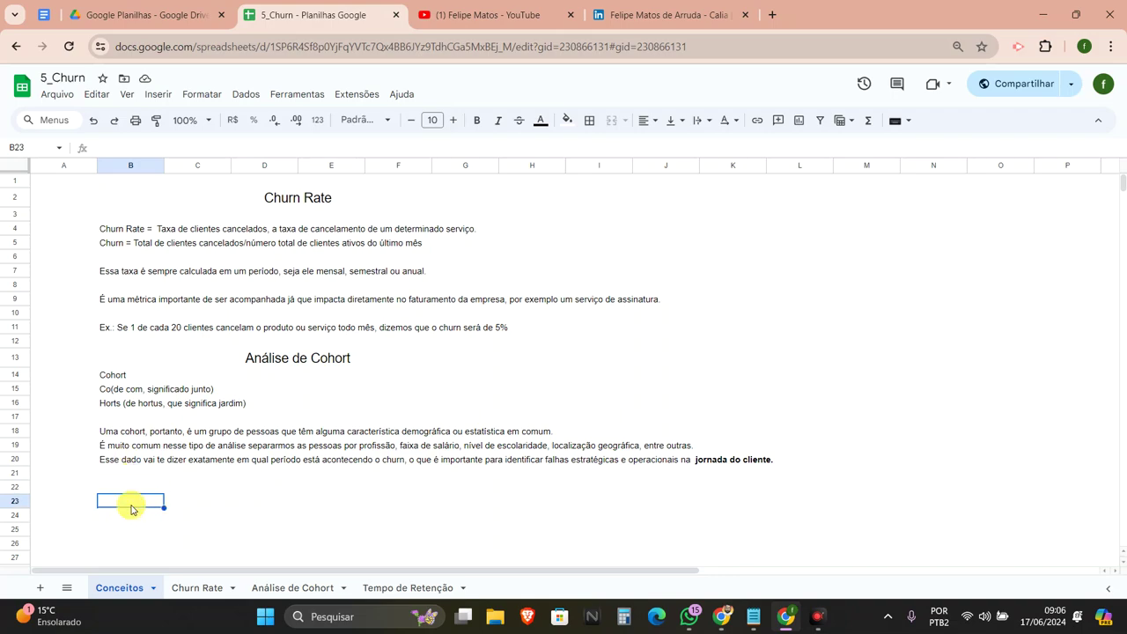
{"action": "left_click", "coordinate": [132, 517]}
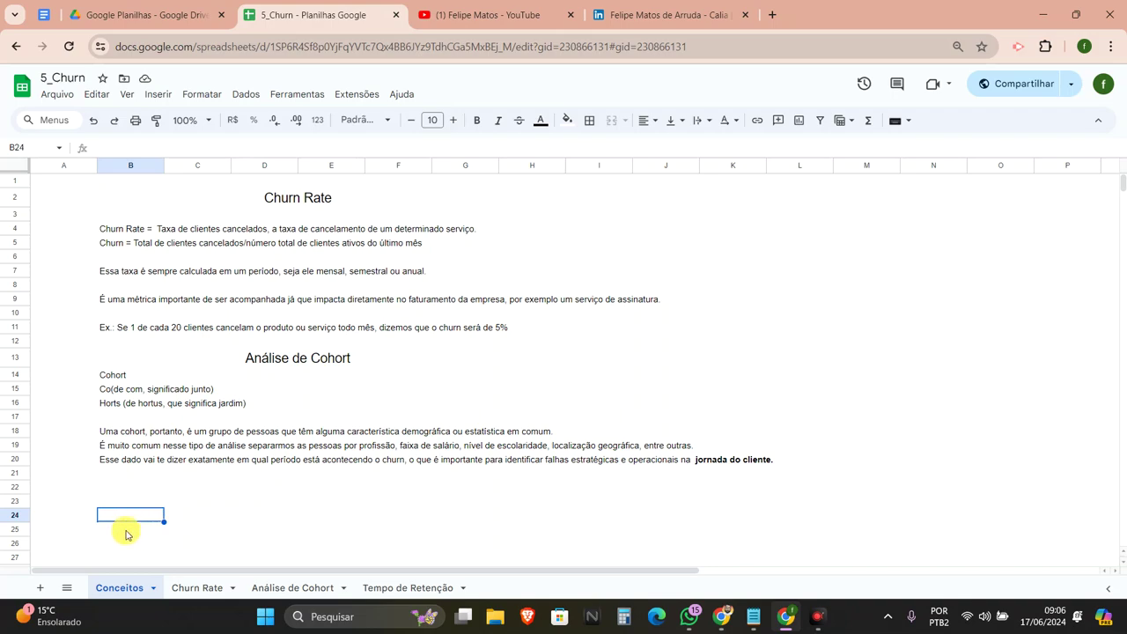
{"action": "left_click", "coordinate": [127, 531]}
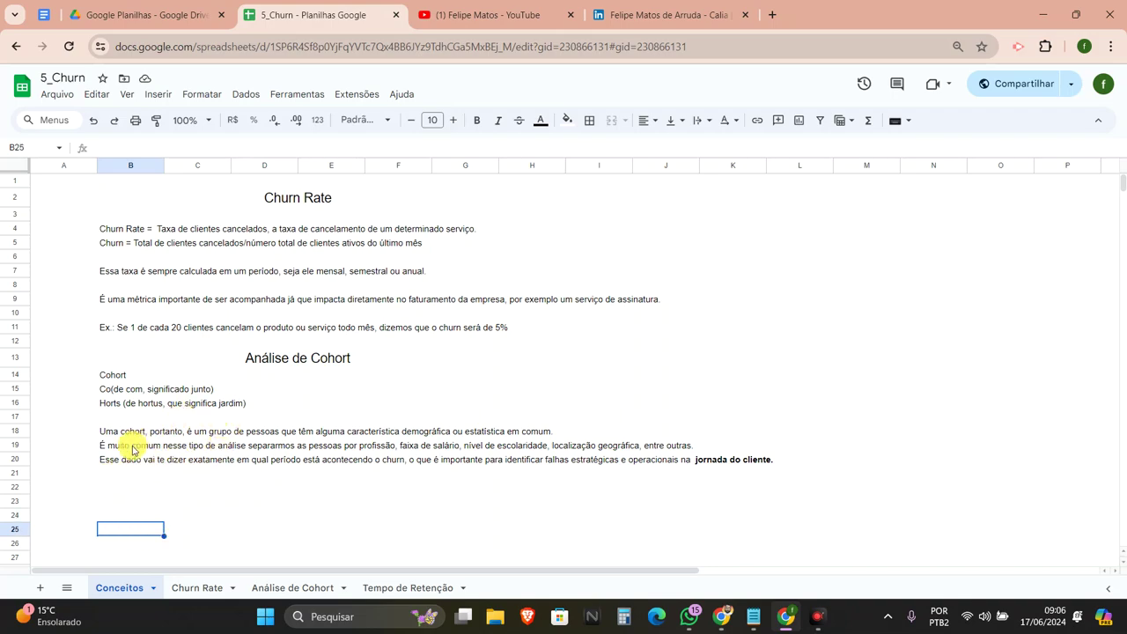
{"action": "left_click", "coordinate": [310, 359]}
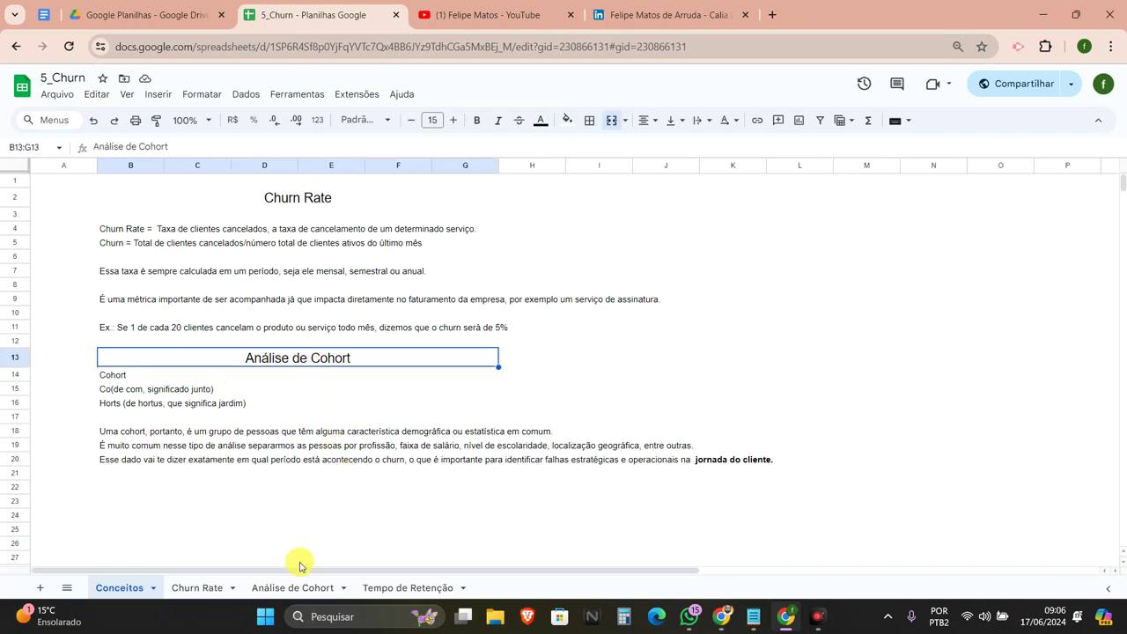
Step: On the Análise de Cohort sheet, check the title and 15 - 29, 30 - 50, 50+ headers, then enter = in C4
{"action": "left_click", "coordinate": [278, 592]}
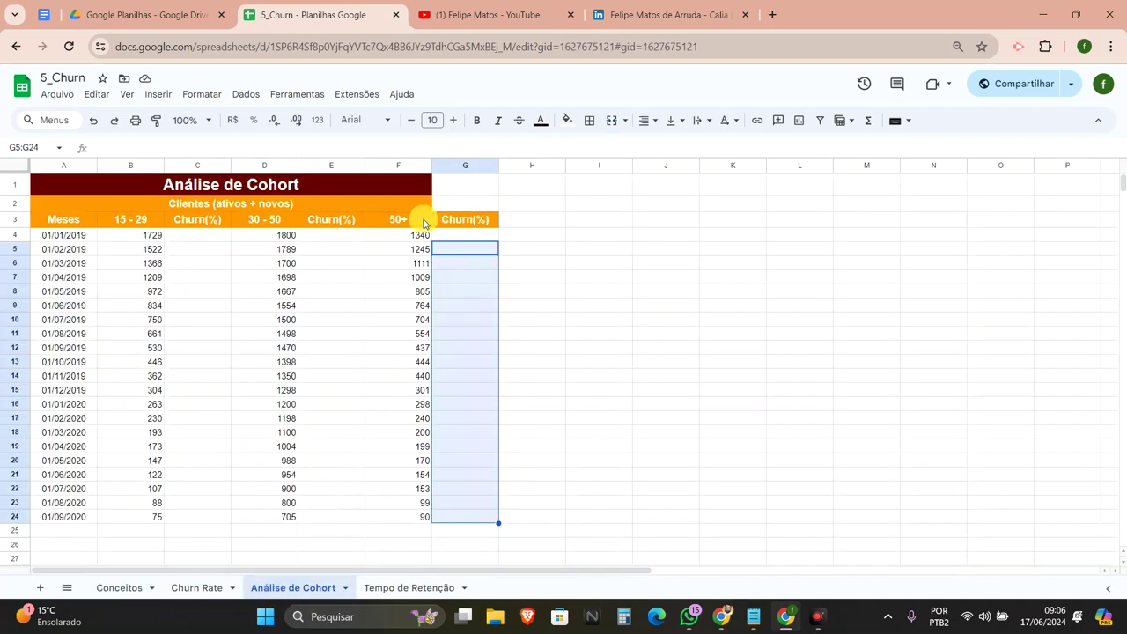
{"action": "left_click", "coordinate": [210, 236]}
{"action": "left_click_drag", "start_coordinate": [103, 183], "coordinate": [440, 188]}
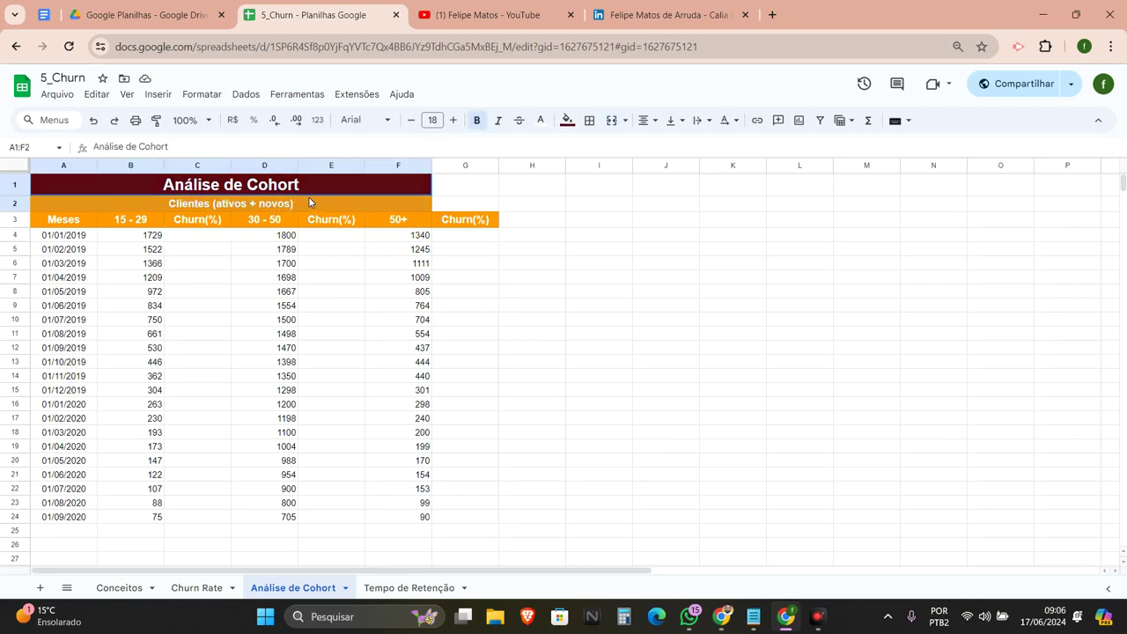
{"action": "left_click", "coordinate": [201, 204]}
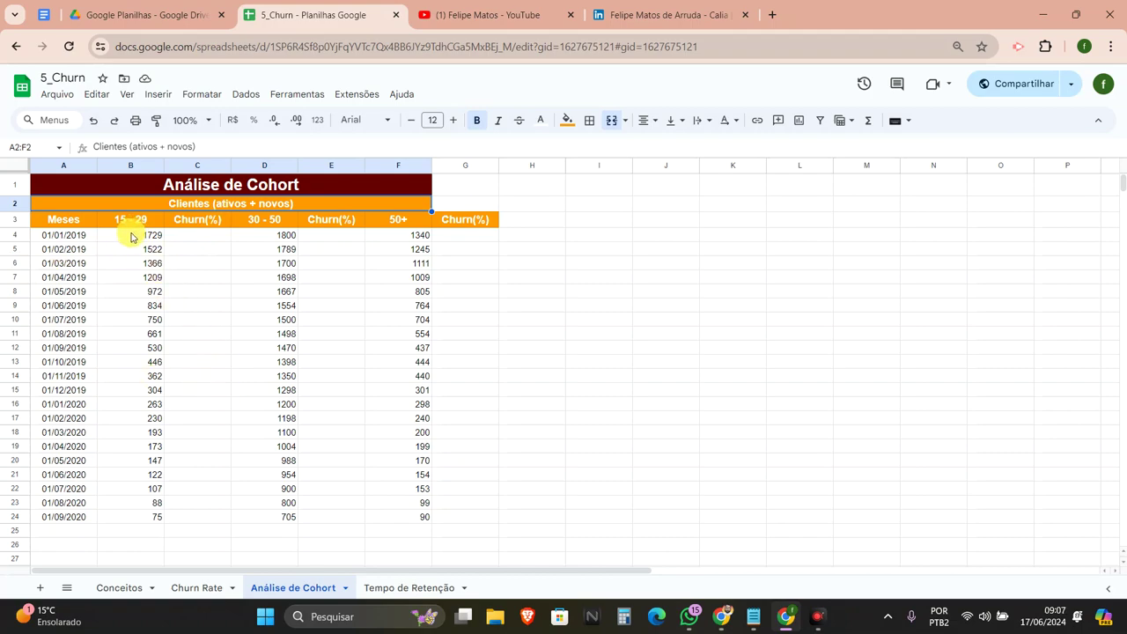
{"action": "left_click", "coordinate": [132, 219]}
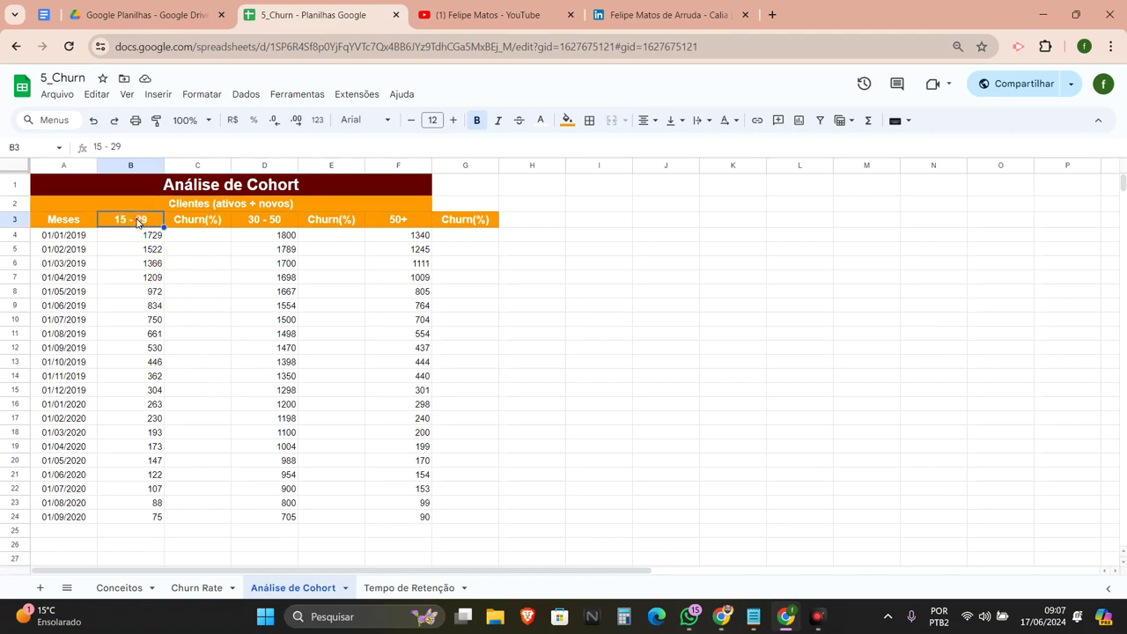
{"action": "left_click", "coordinate": [270, 222]}
{"action": "left_click", "coordinate": [419, 222]}
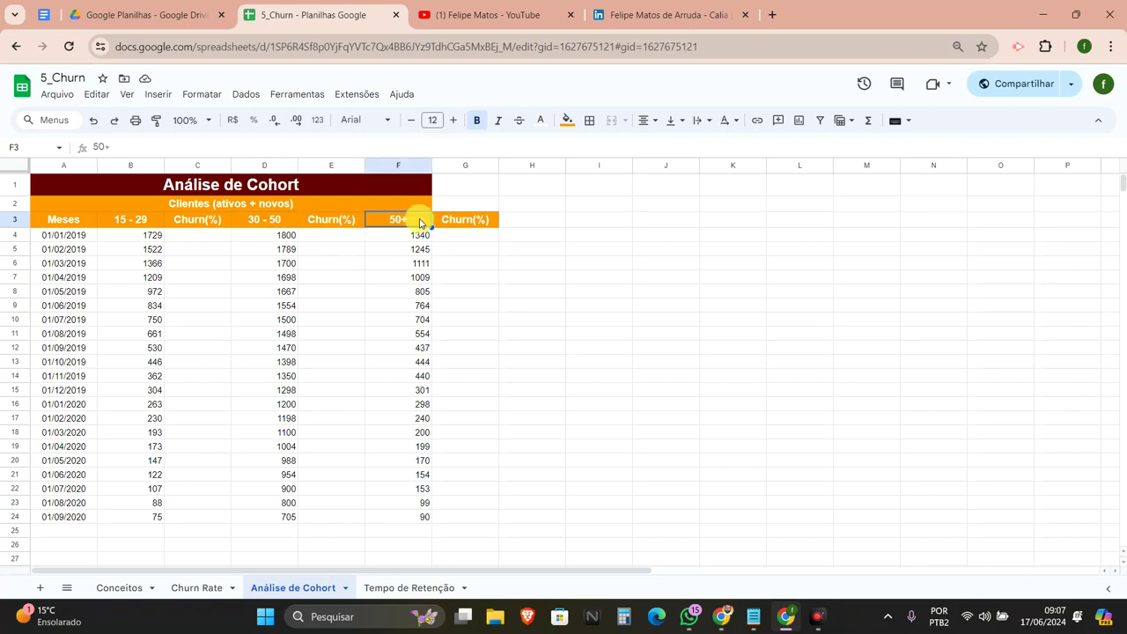
{"action": "left_click", "coordinate": [222, 238]}
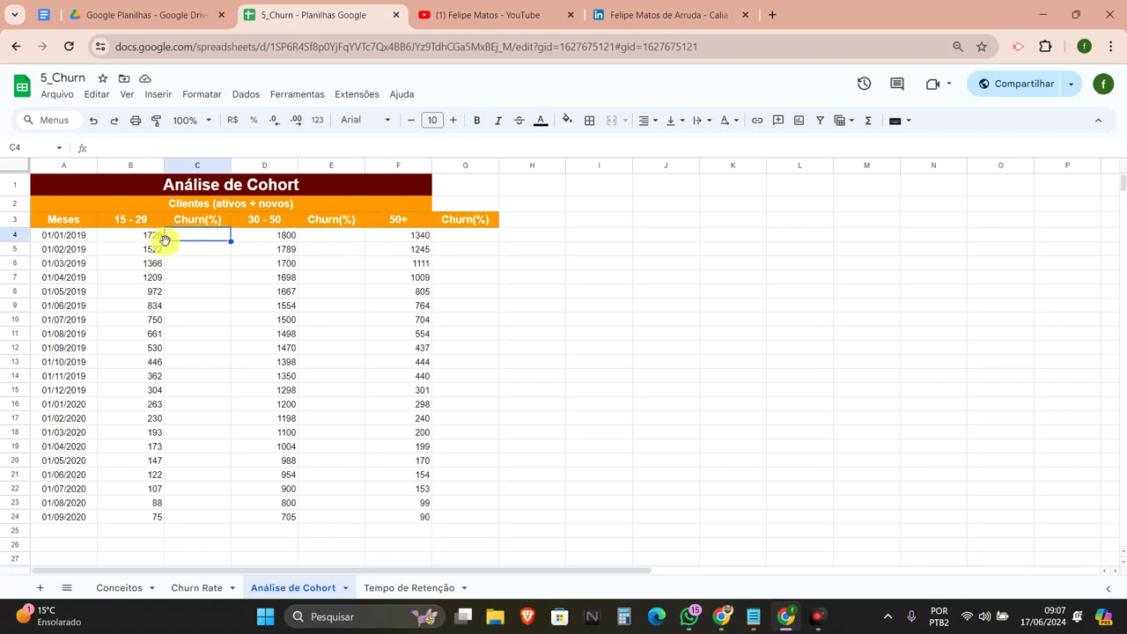
{"action": "type", "text": "=("}
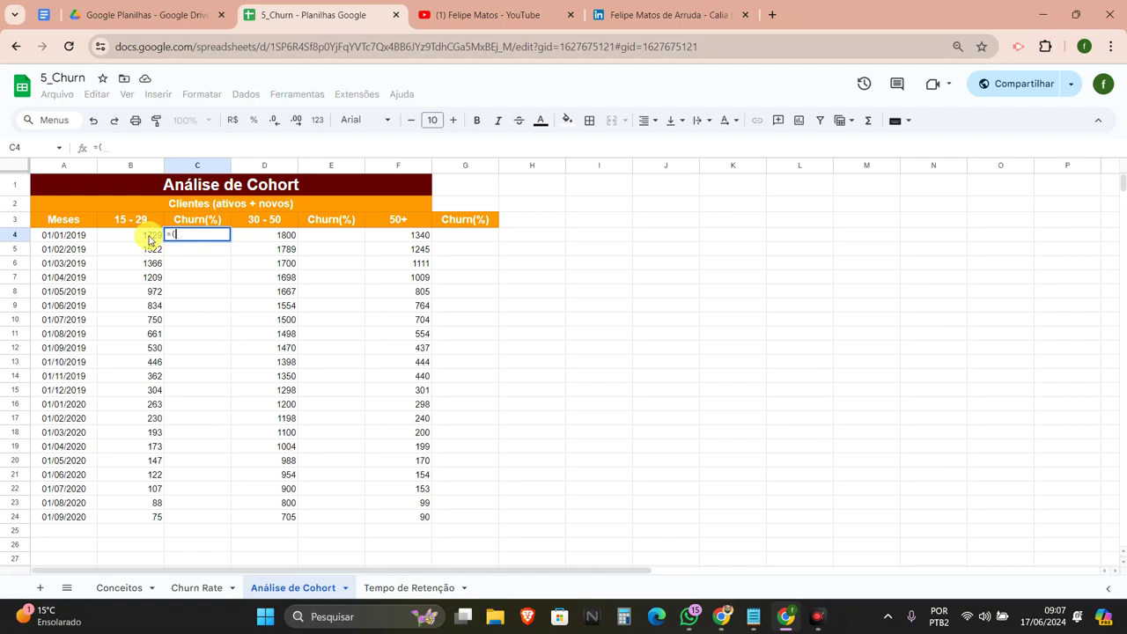
Step: Enter the churn formula =(B4-B5)/B4 in C4
{"action": "left_click", "coordinate": [150, 236]}
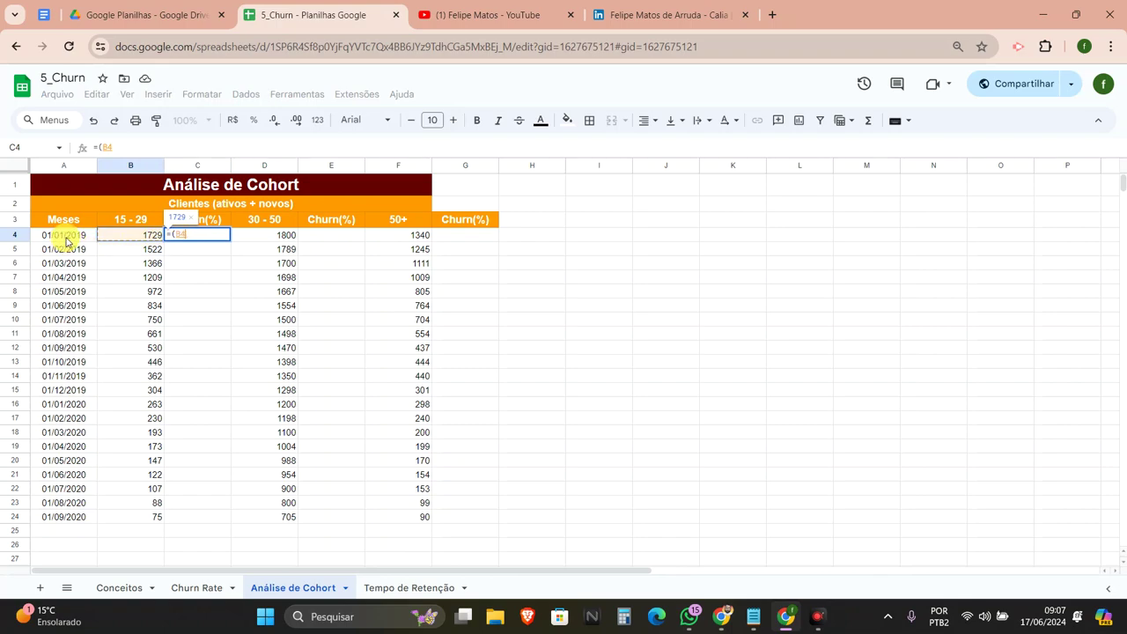
{"action": "type", "text": "-"}
{"action": "left_click", "coordinate": [141, 251]}
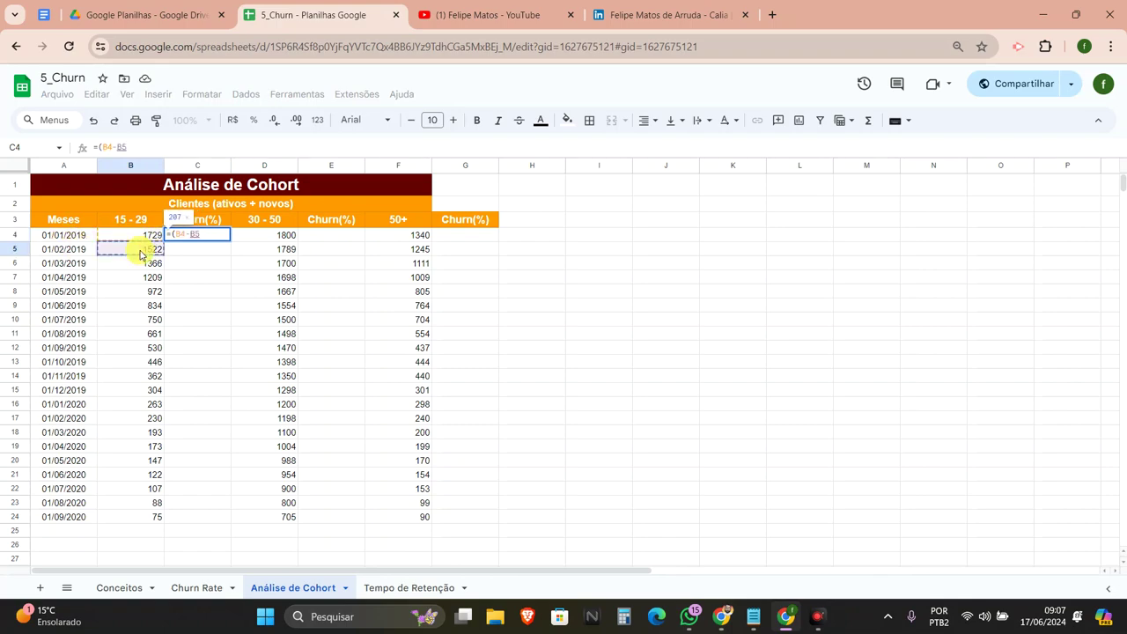
{"action": "type", "text": ")/"}
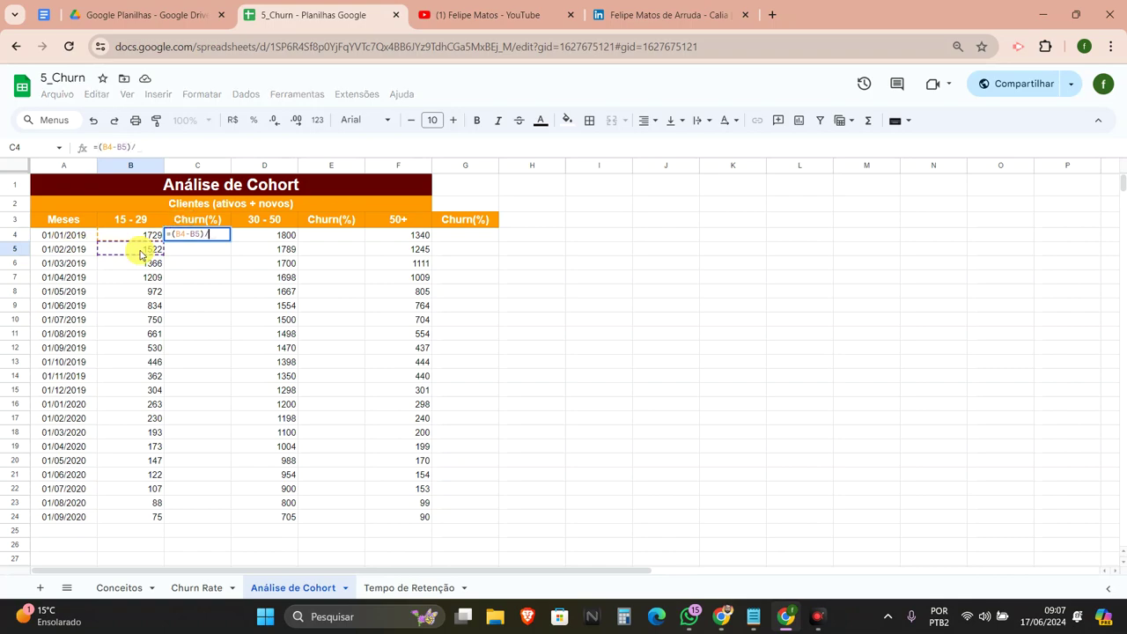
{"action": "left_click", "coordinate": [136, 239]}
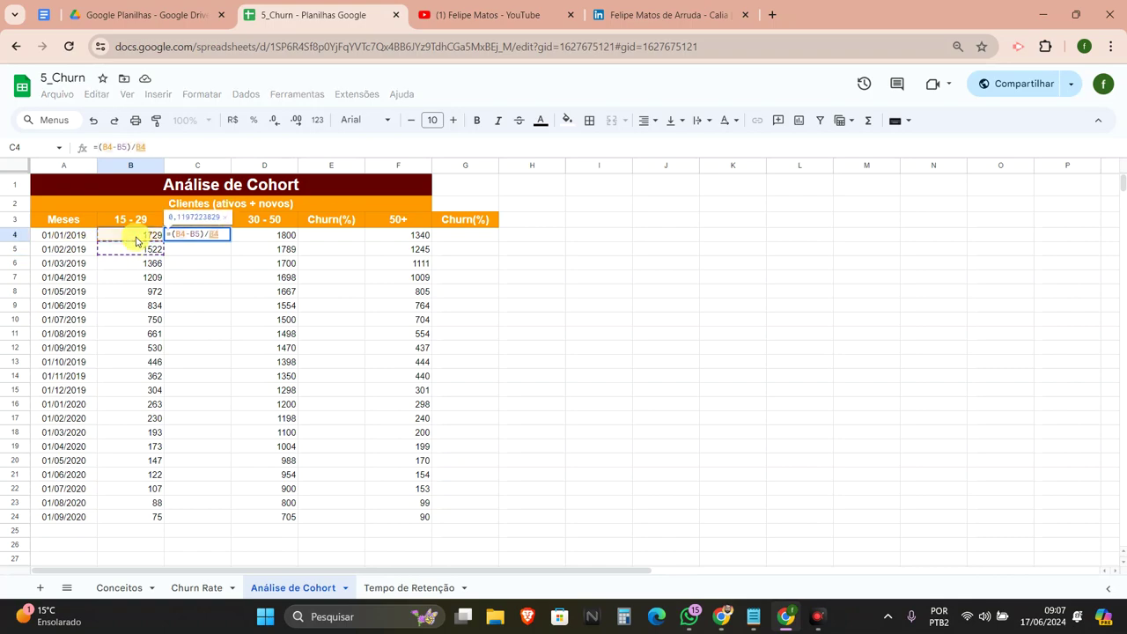
{"action": "key", "text": "Return"}
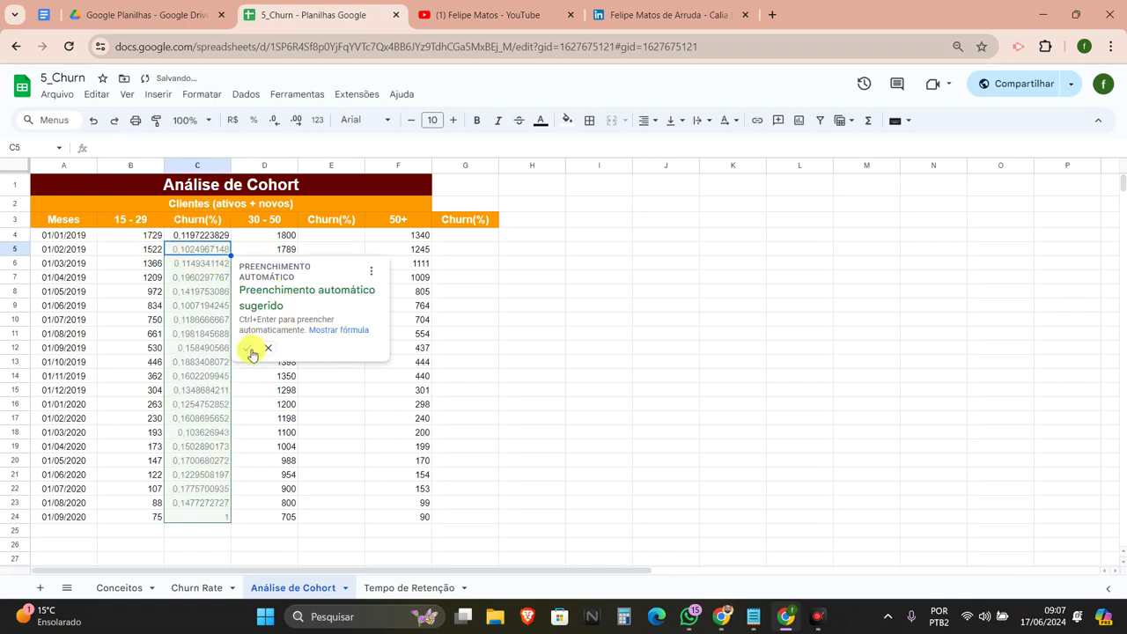
Step: Fill the formula down column C, format it as percentages, and clear the stray value in C24
{"action": "left_click", "coordinate": [249, 348]}
{"action": "left_click_drag", "start_coordinate": [201, 235], "coordinate": [219, 508]}
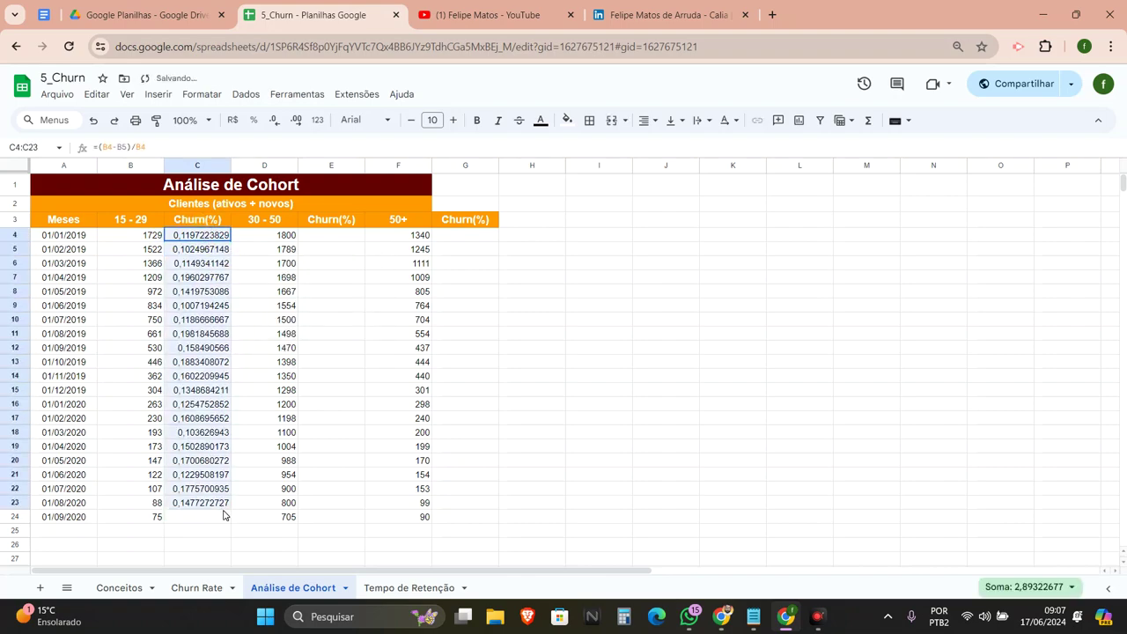
{"action": "left_click", "coordinate": [253, 120]}
{"action": "left_click", "coordinate": [203, 523]}
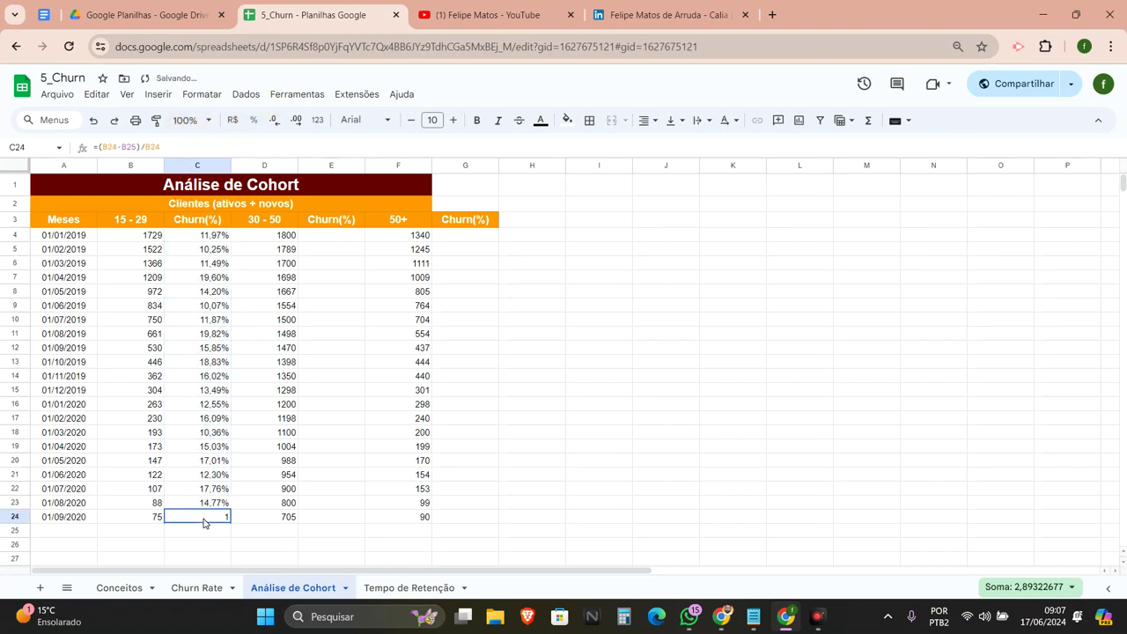
{"action": "left_click", "coordinate": [201, 522]}
{"action": "key", "text": "Delete"}
Step: Check the finished churn range C4:C23 and begin a formula in E4
{"action": "key", "text": "Up"}
{"action": "key", "text": "Up"}
{"action": "left_click", "coordinate": [216, 520]}
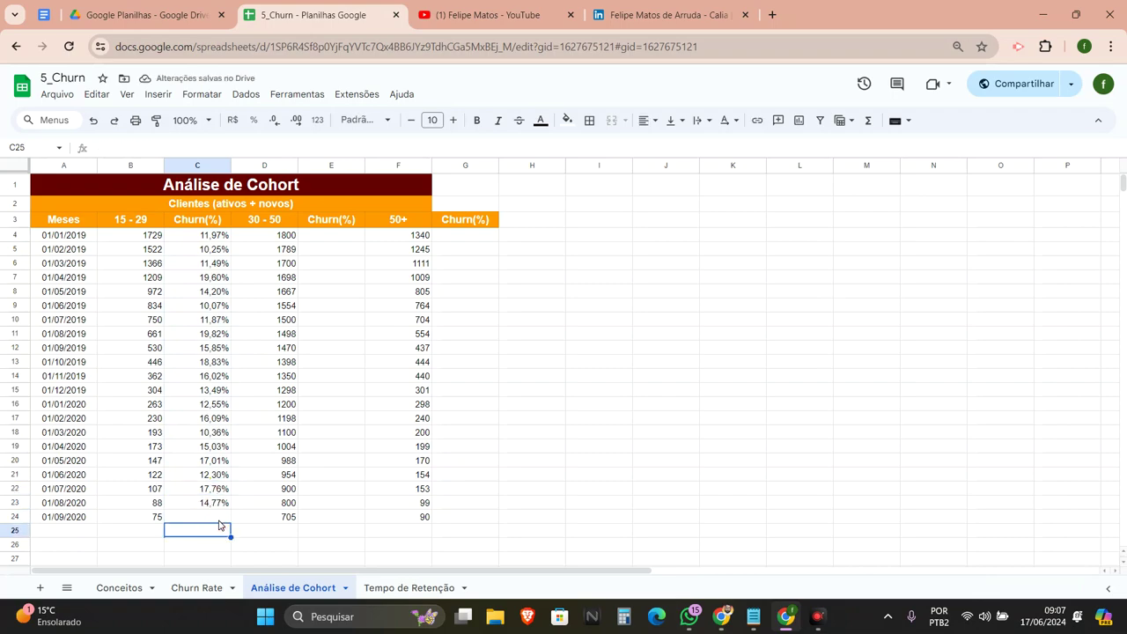
{"action": "left_click", "coordinate": [216, 237]}
{"action": "left_click_drag", "start_coordinate": [203, 237], "coordinate": [201, 504]}
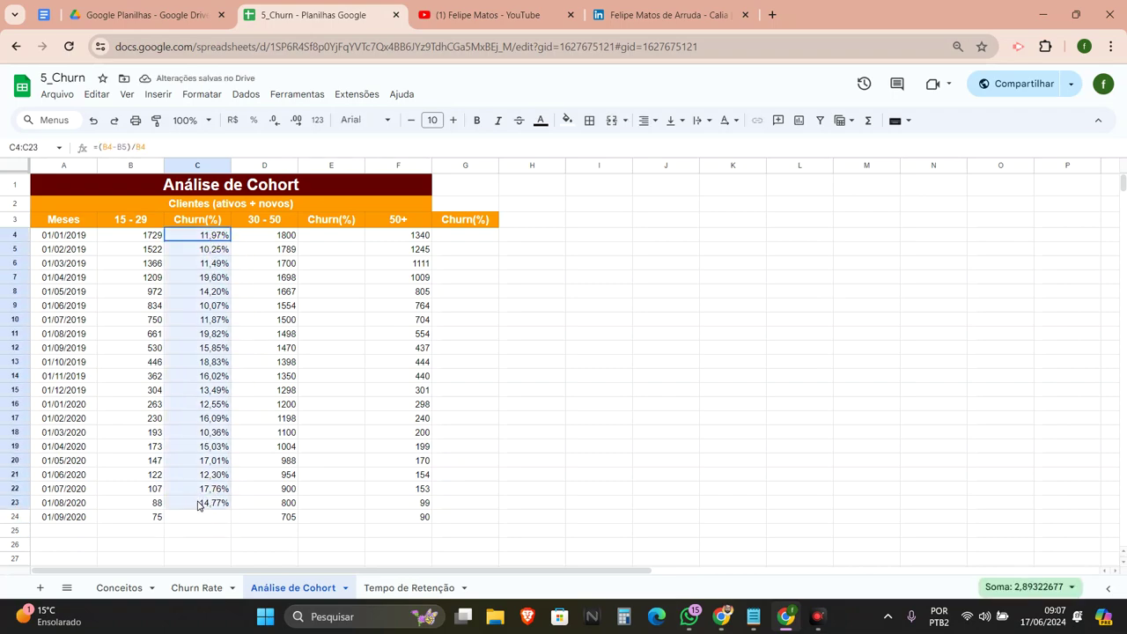
{"action": "left_click", "coordinate": [317, 238]}
{"action": "type", "text": "=("}
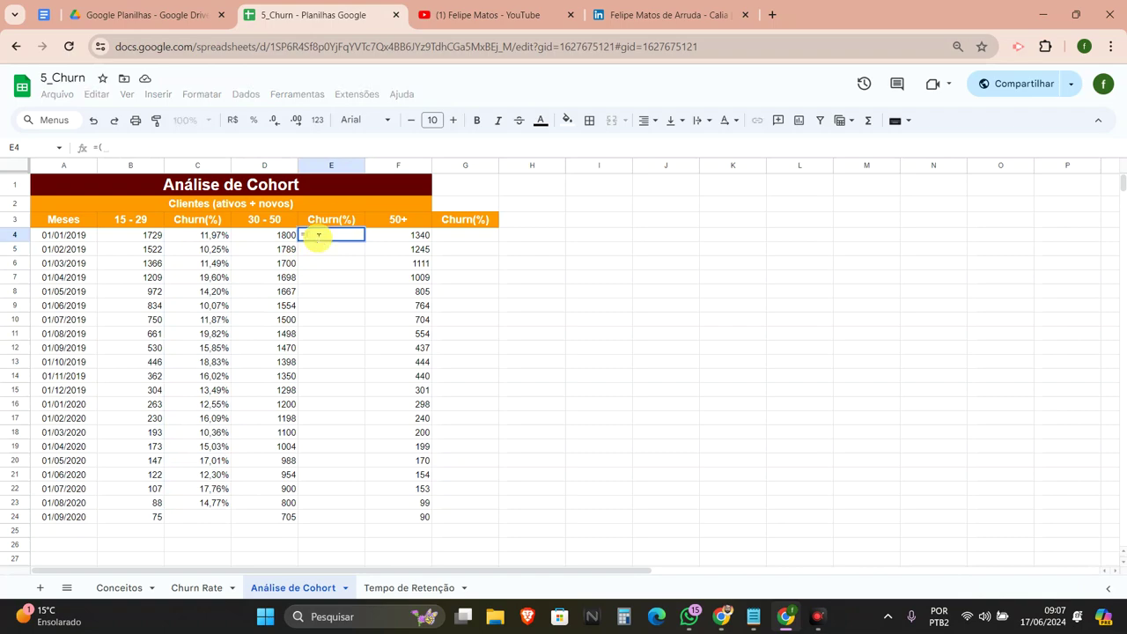
Step: Build the 30 - 50 churn formula in E4 from the D4 and D5 counts
{"action": "left_click", "coordinate": [289, 251]}
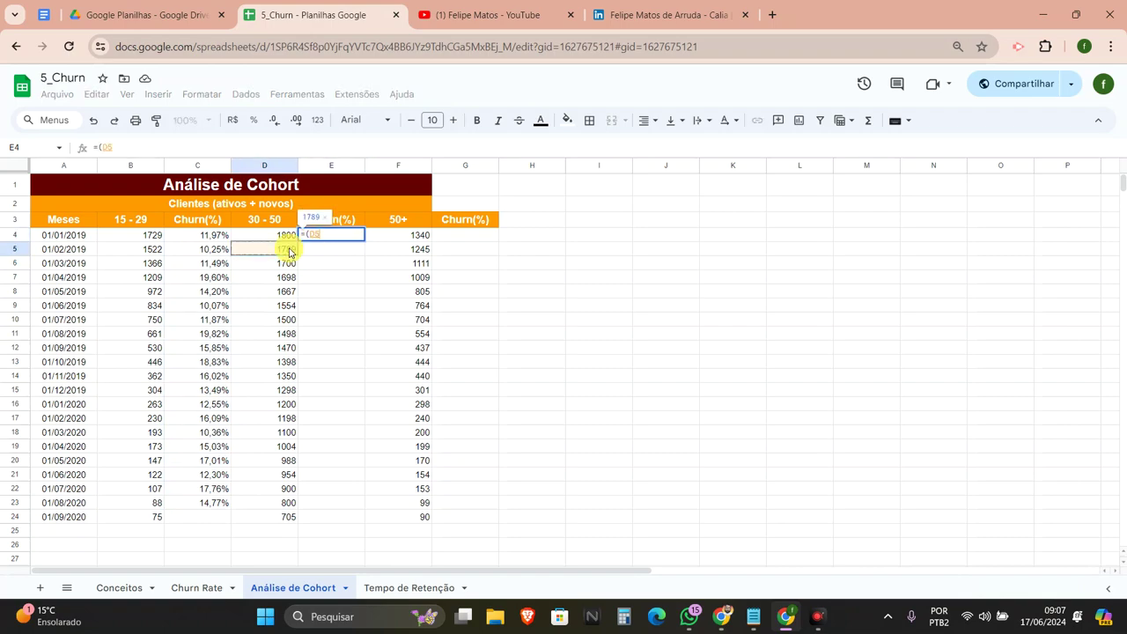
{"action": "type", "text": "-"}
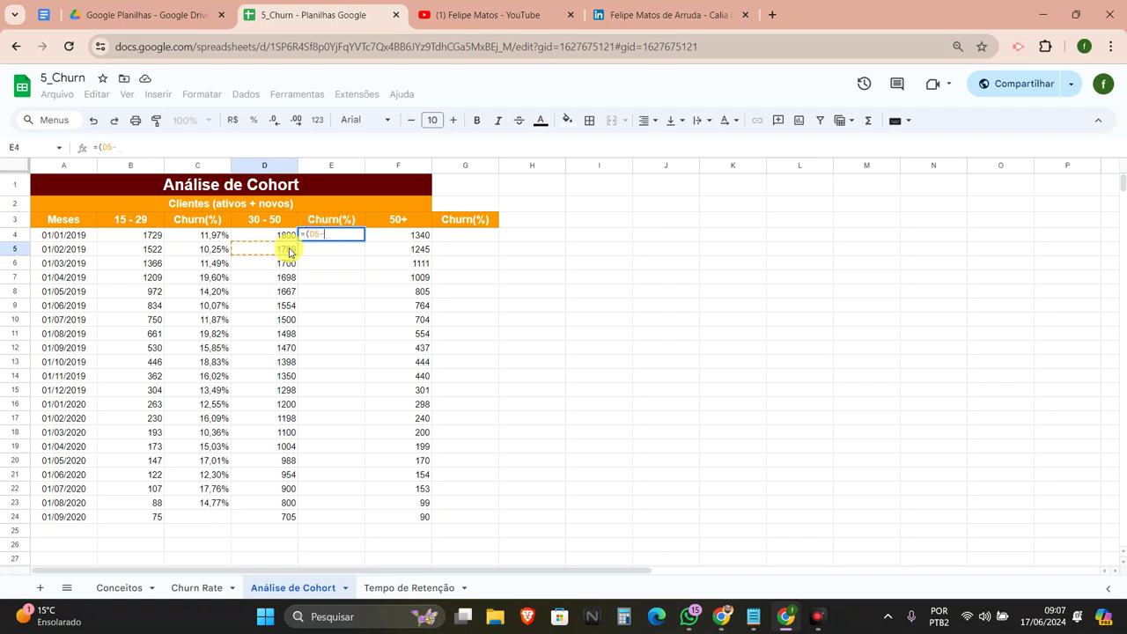
{"action": "left_click", "coordinate": [291, 236]}
{"action": "type", "text": ")"}
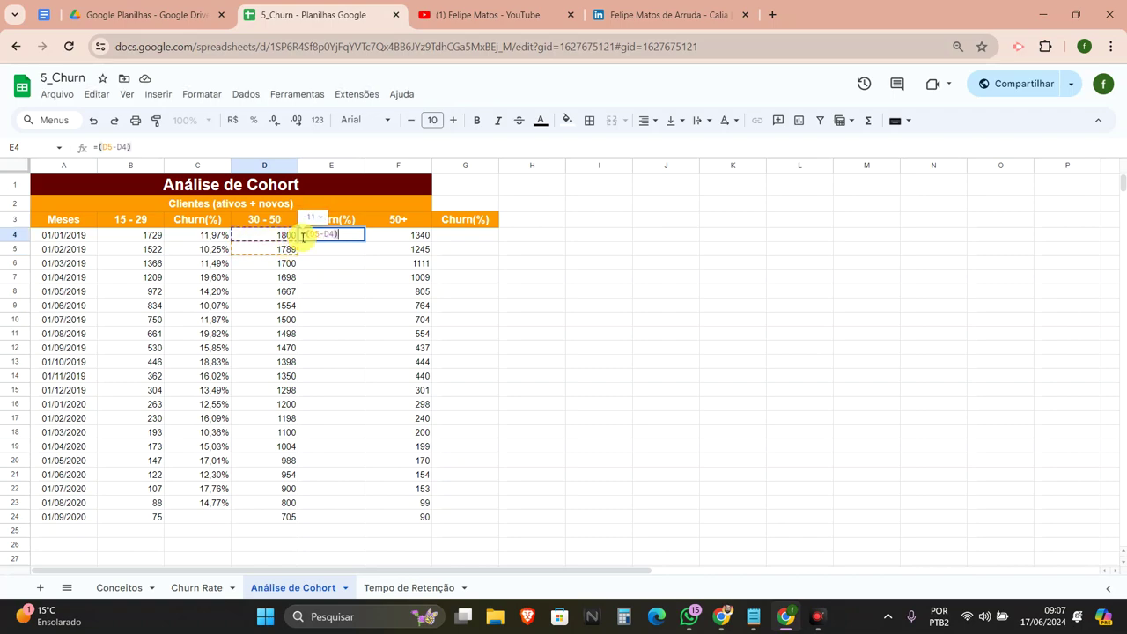
{"action": "type", "text": "/"}
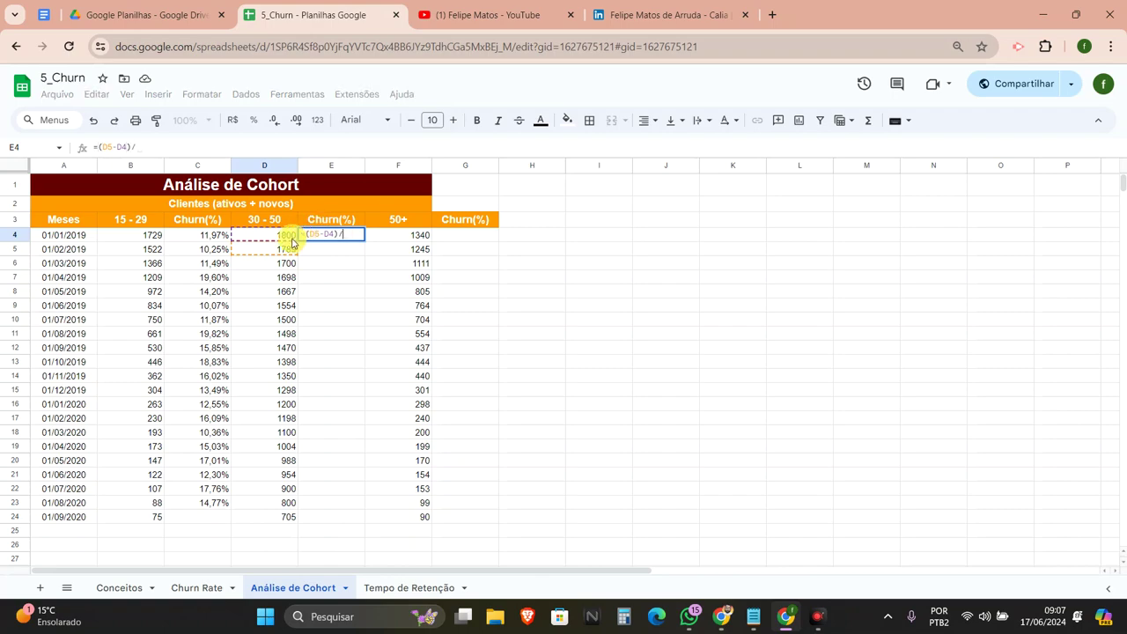
{"action": "left_click", "coordinate": [289, 236]}
{"action": "key", "text": "Return"}
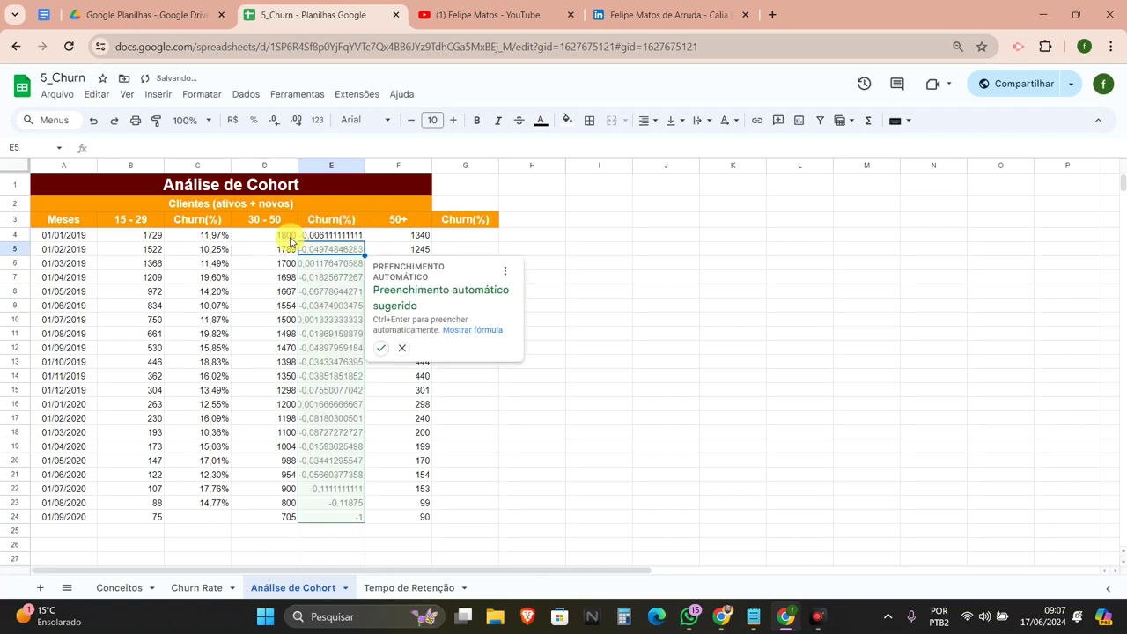
Step: Copy the E4 formula down to E23 and format E4:E23 as percentages
{"action": "left_click", "coordinate": [351, 241]}
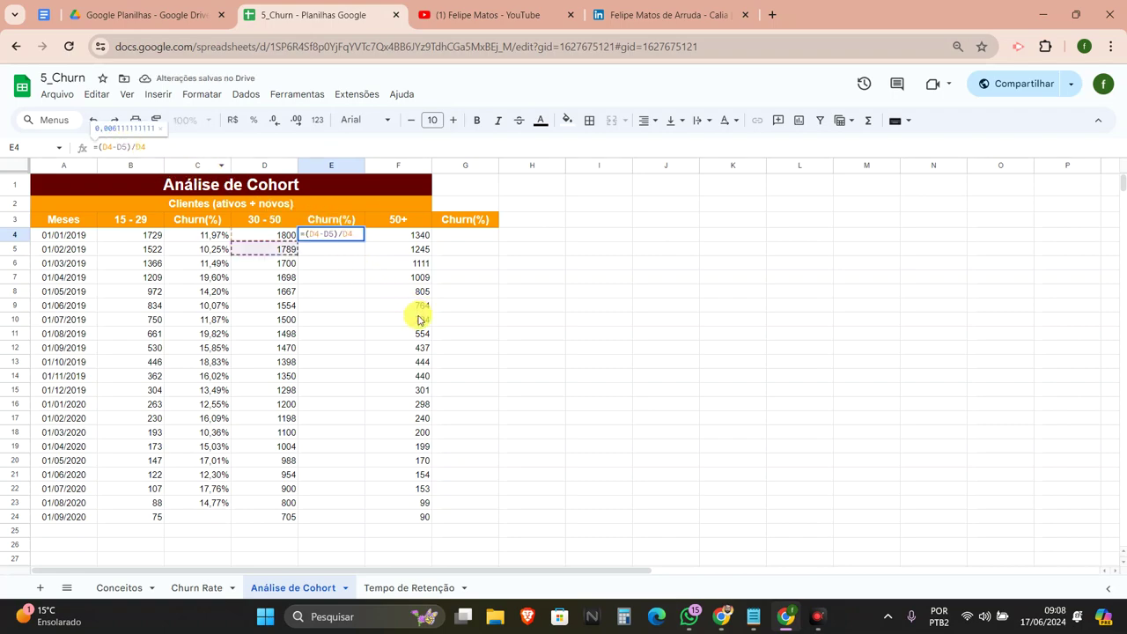
{"action": "left_click_drag", "start_coordinate": [365, 242], "coordinate": [335, 502]}
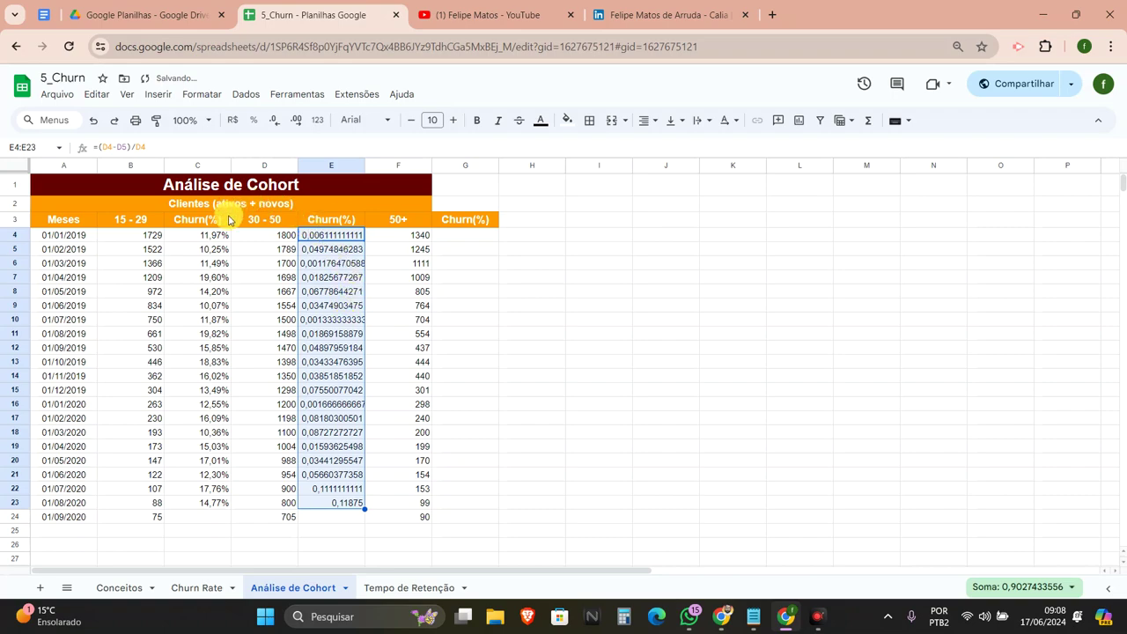
{"action": "left_click", "coordinate": [254, 120]}
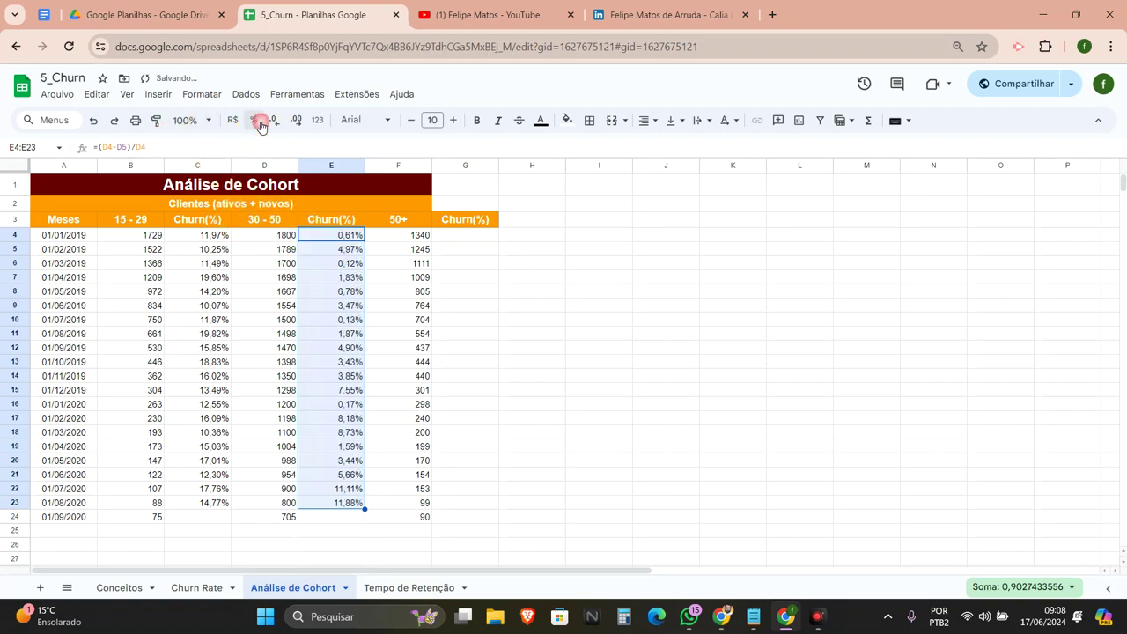
{"action": "left_click", "coordinate": [453, 236]}
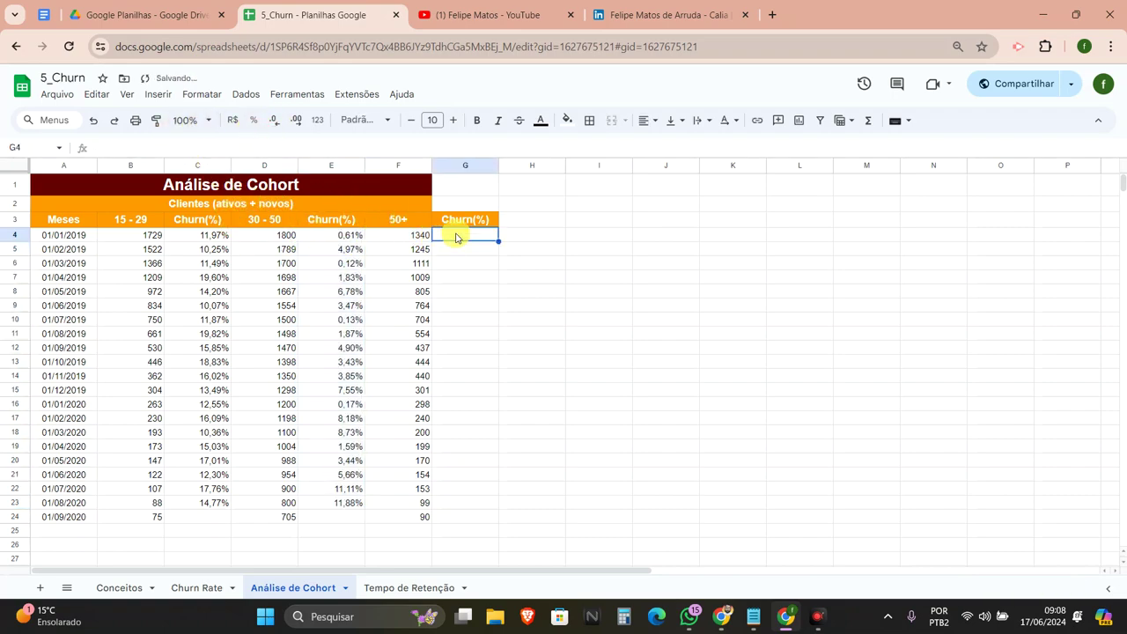
Step: Enter the 50+ churn formula =(F5-F4)/F4 in G4
{"action": "type", "text": "=("}
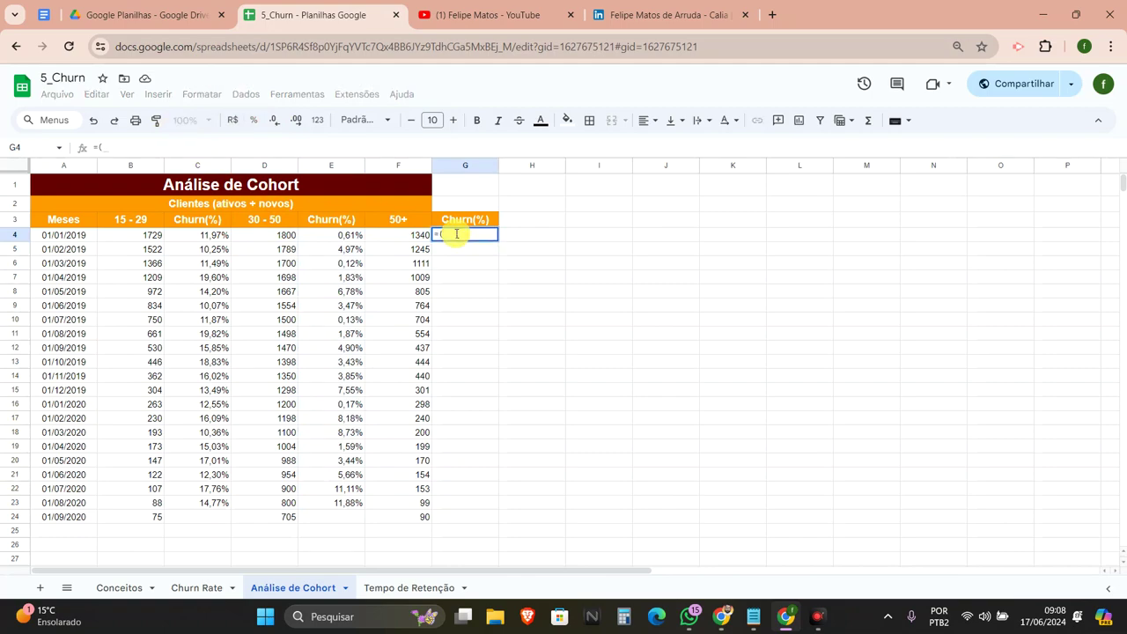
{"action": "left_click", "coordinate": [415, 251]}
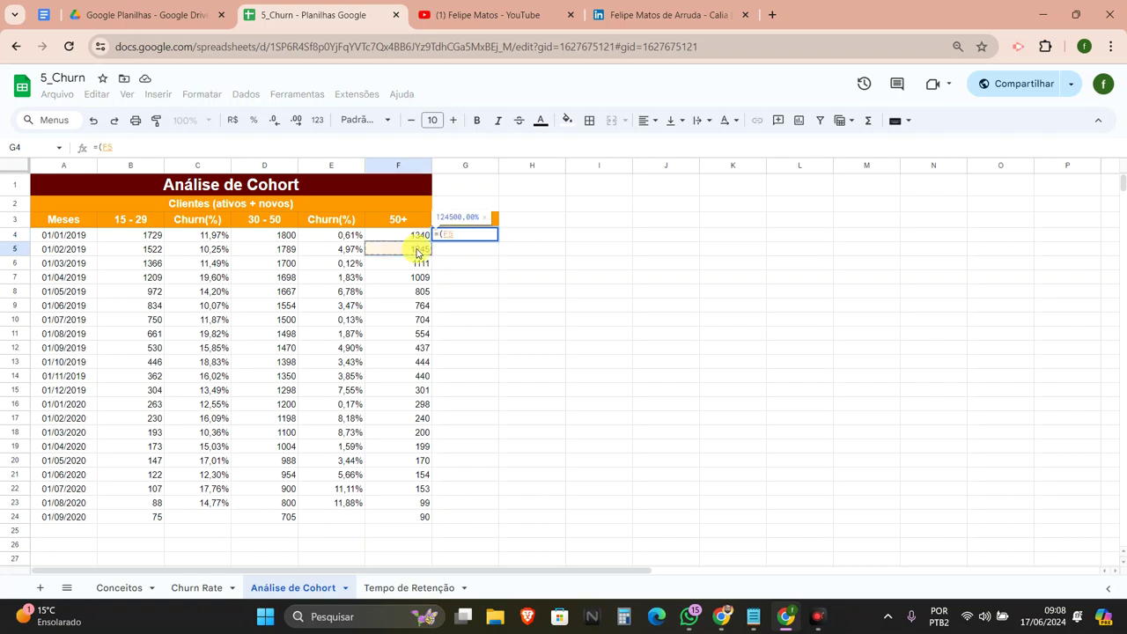
{"action": "type", "text": "-"}
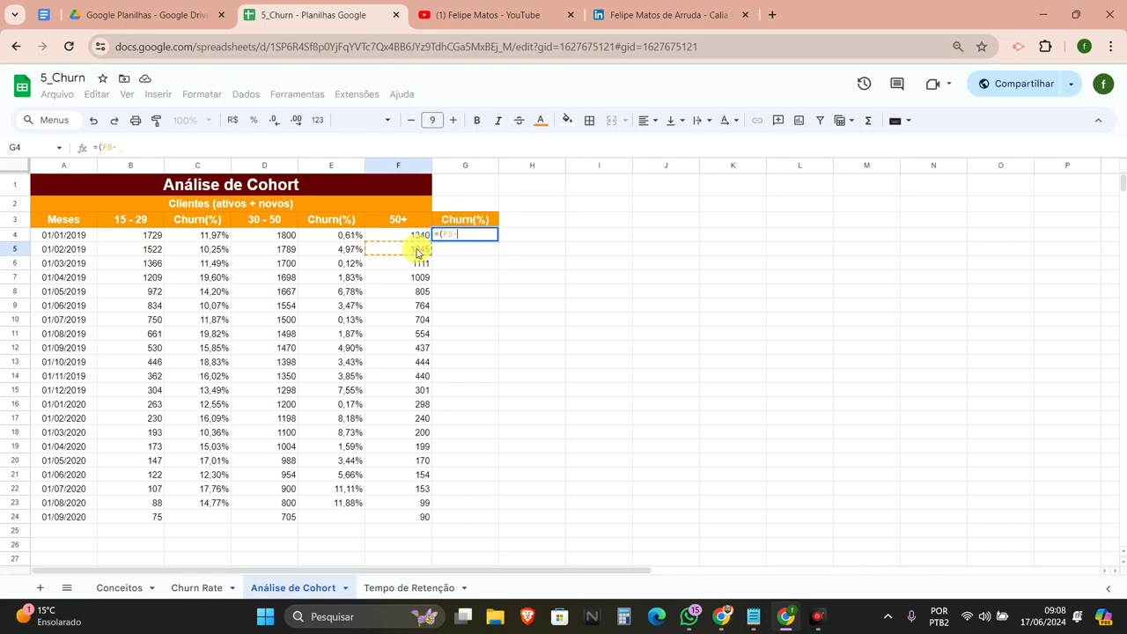
{"action": "left_click", "coordinate": [411, 240]}
{"action": "type", "text": ")/"}
{"action": "left_click", "coordinate": [410, 242]}
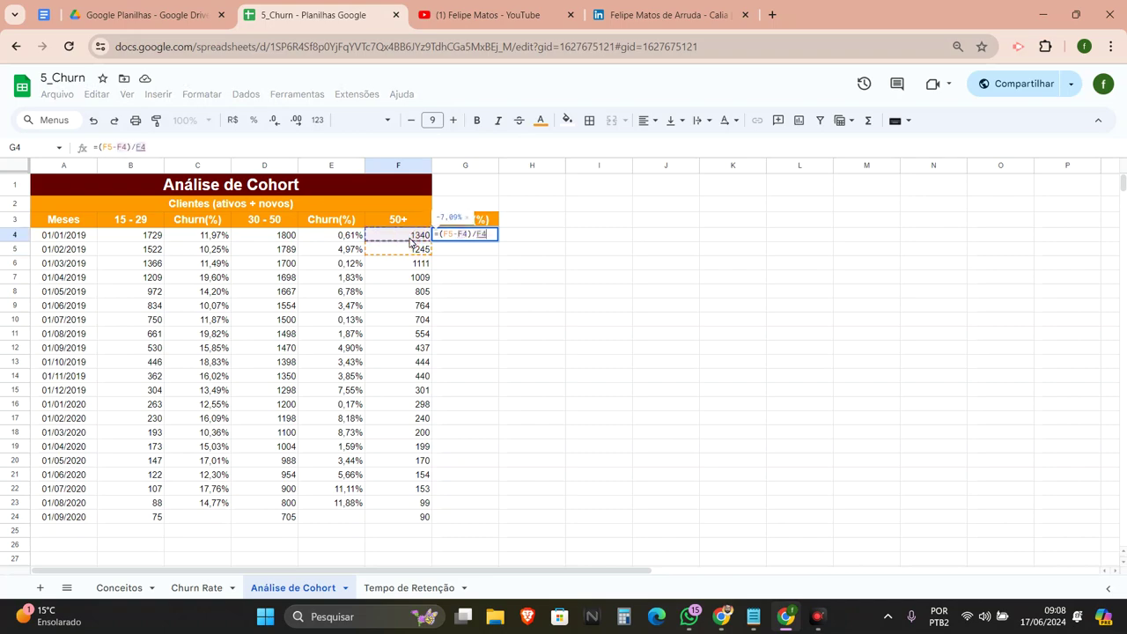
{"action": "key", "text": "Return"}
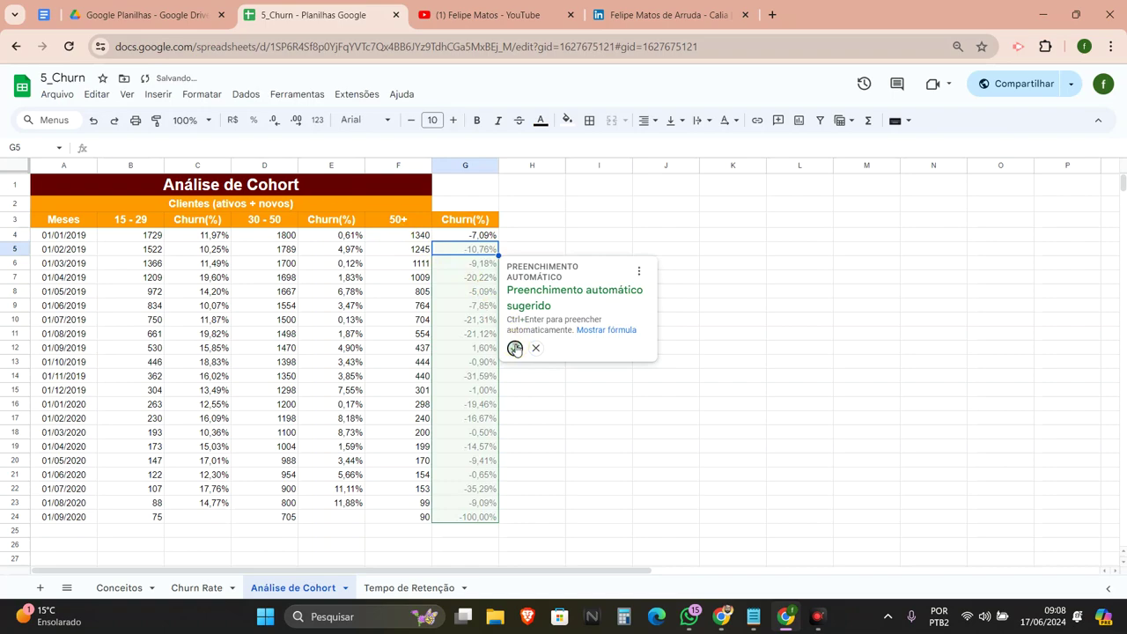
Step: Fill the G4 formula down column G and review the 50+ results
{"action": "left_click", "coordinate": [513, 346]}
{"action": "left_click_drag", "start_coordinate": [450, 242], "coordinate": [465, 517]}
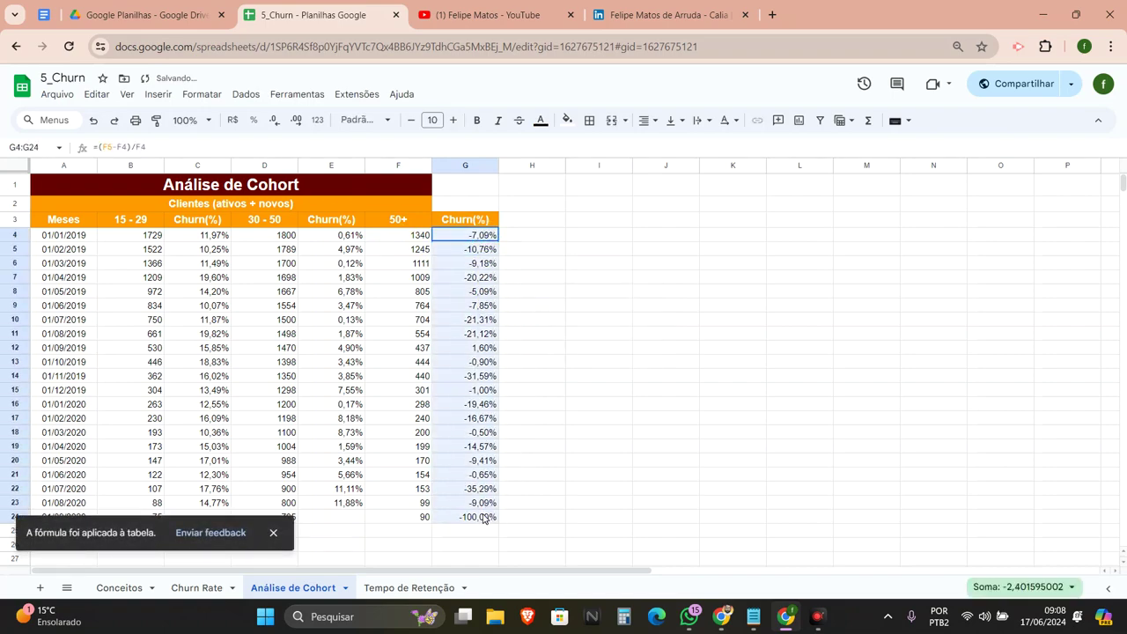
{"action": "left_click", "coordinate": [274, 251]}
{"action": "left_click", "coordinate": [462, 236]}
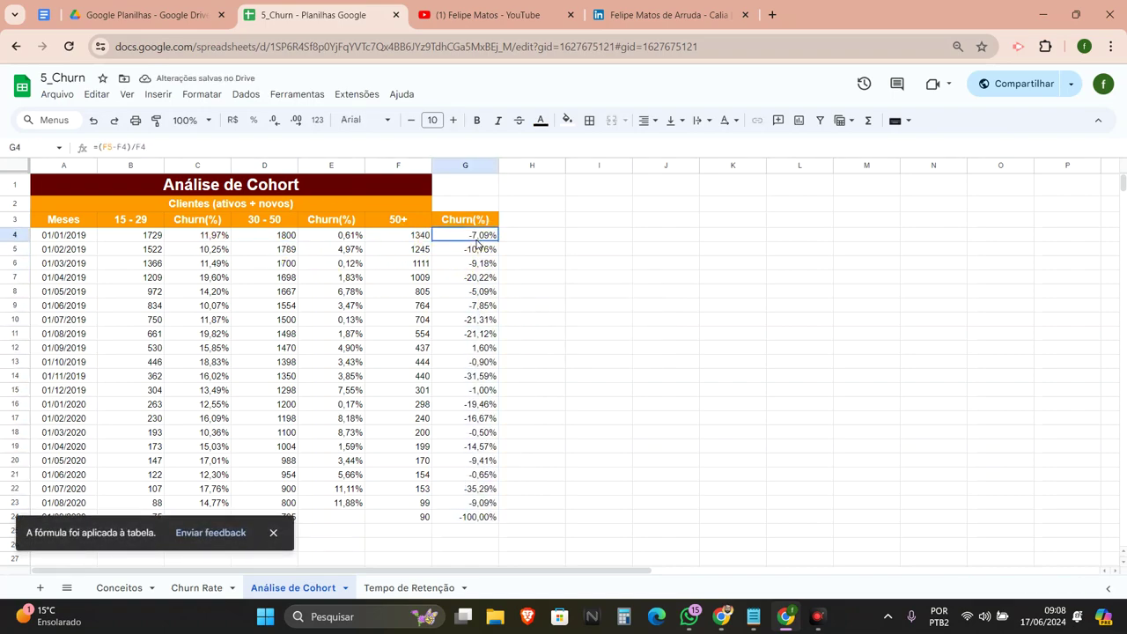
Step: Compare against E4's formula and correct G4 to =(F4-F5)/F4
{"action": "left_click", "coordinate": [112, 147]}
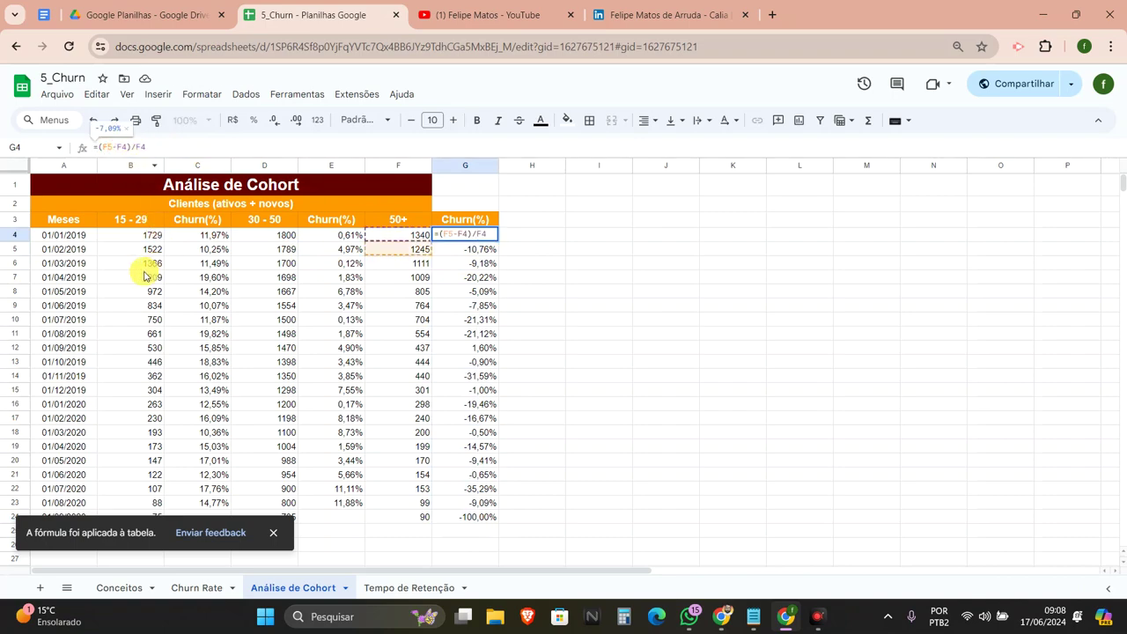
{"action": "key", "text": "Escape"}
{"action": "left_click", "coordinate": [335, 238]}
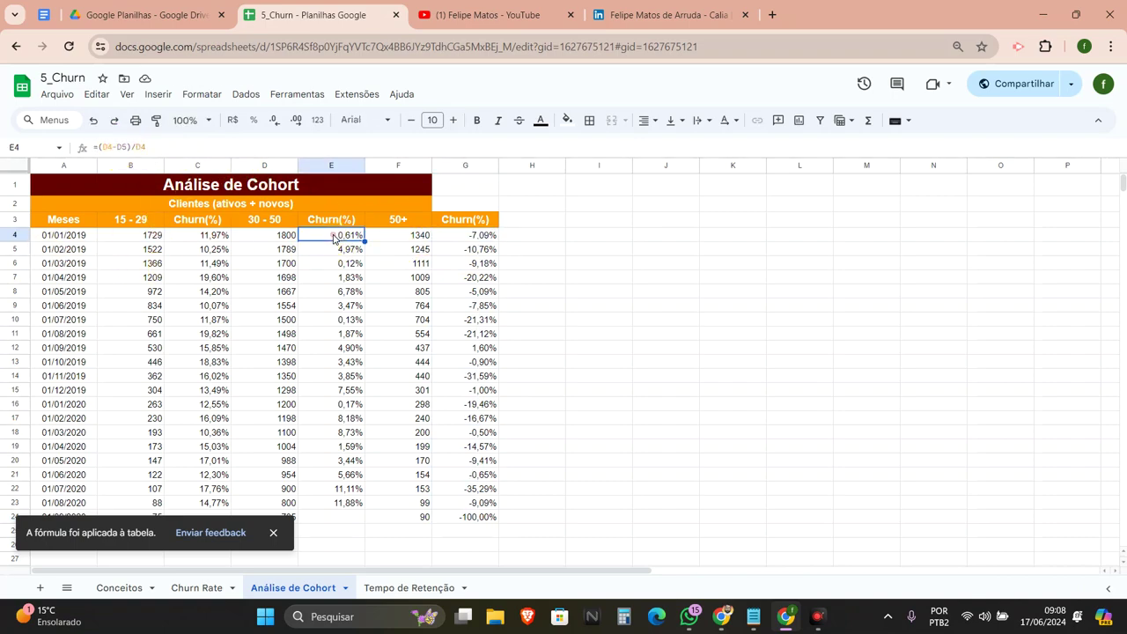
{"action": "left_click", "coordinate": [443, 233]}
{"action": "left_click", "coordinate": [111, 146]}
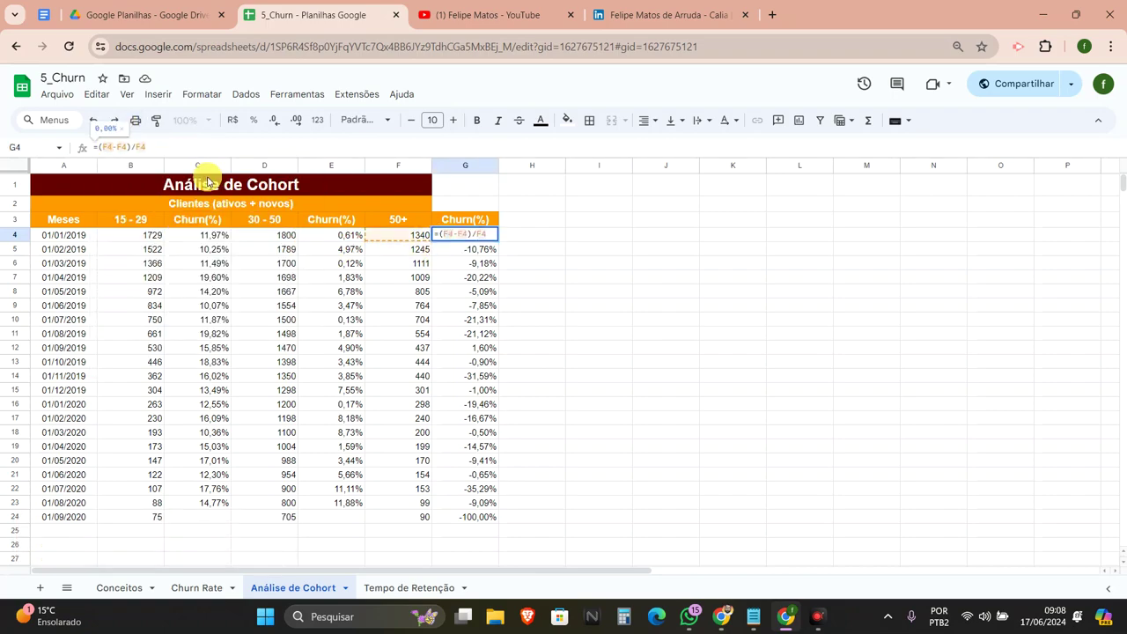
{"action": "key", "text": "Return"}
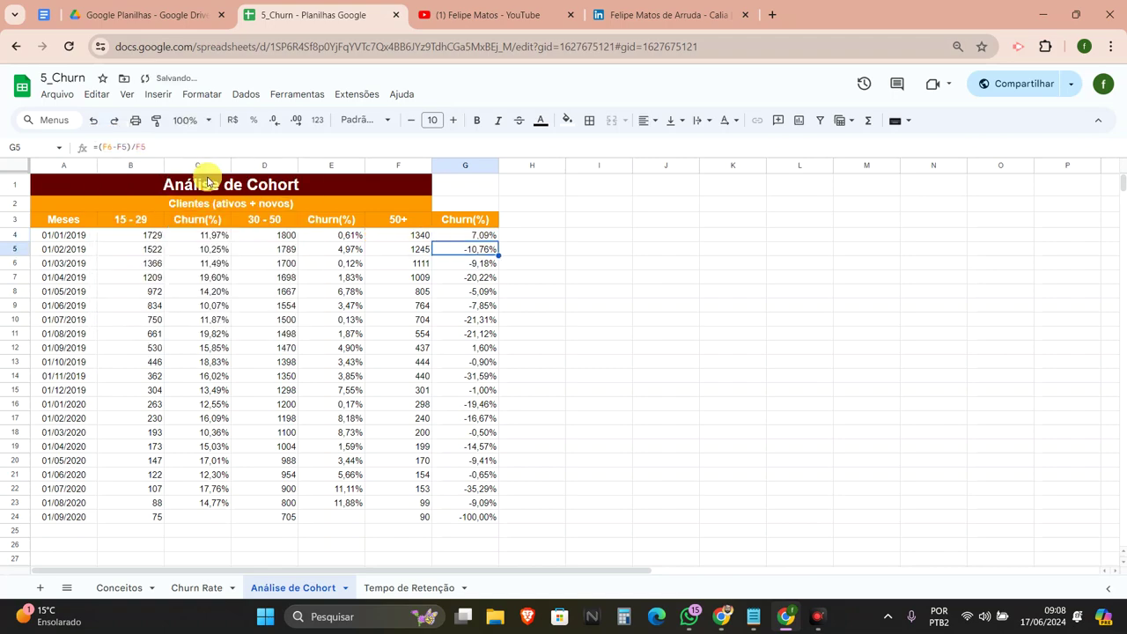
Step: Copy the corrected formula down to G23 and clear the -100% in G24
{"action": "left_click", "coordinate": [466, 236]}
{"action": "left_click_drag", "start_coordinate": [498, 242], "coordinate": [500, 262]}
{"action": "left_click_drag", "start_coordinate": [479, 502], "coordinate": [478, 506]}
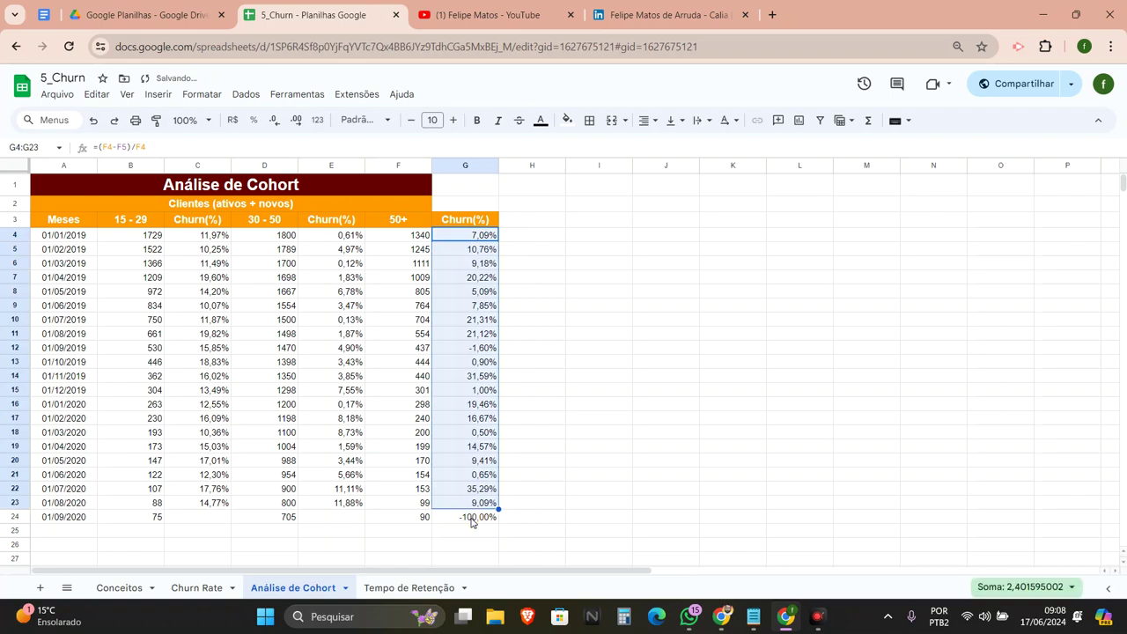
{"action": "left_click", "coordinate": [470, 518]}
{"action": "key", "text": "Delete"}
{"action": "left_click", "coordinate": [445, 483]}
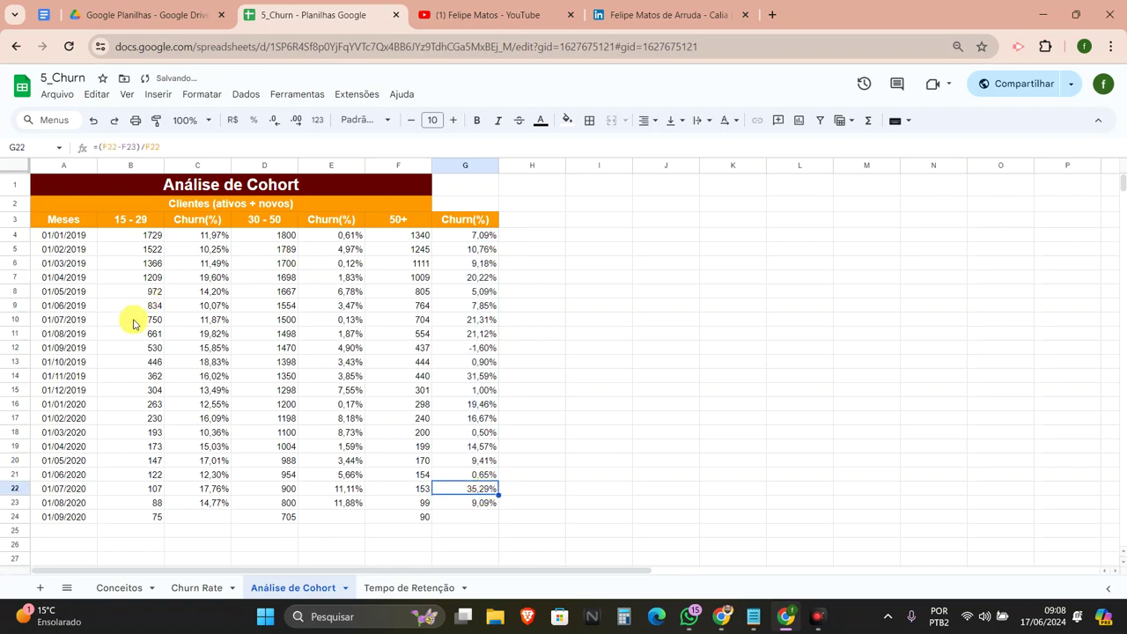
{"action": "left_click_drag", "start_coordinate": [555, 206], "coordinate": [587, 207]}
{"action": "left_click", "coordinate": [585, 205]}
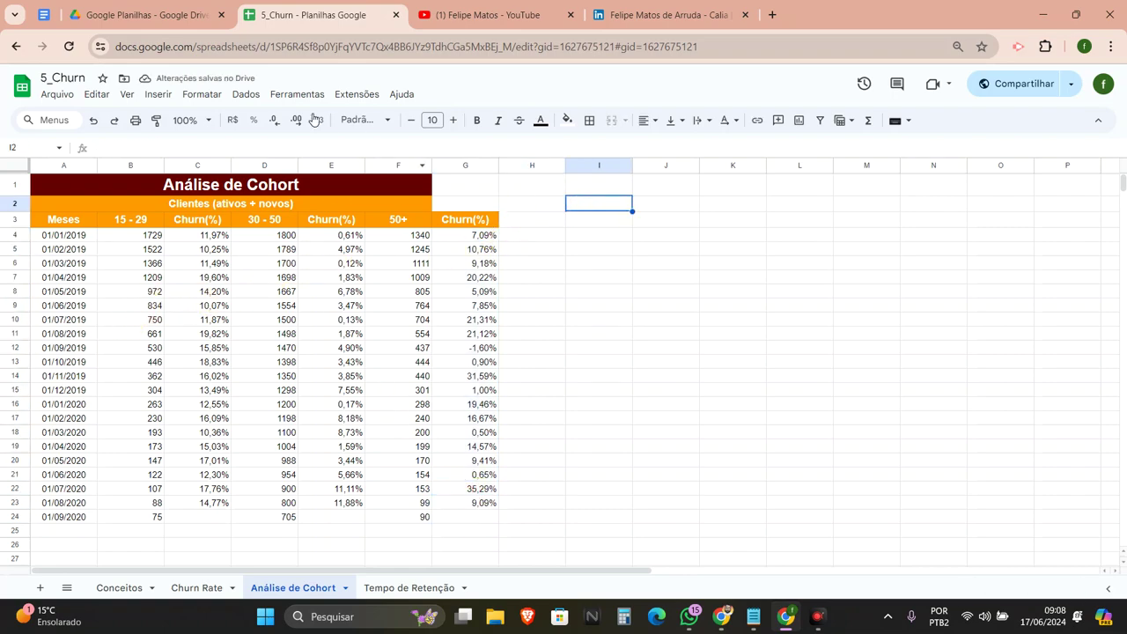
Step: Select the Meses column A together with the 15 - 29 Churn(%) column C
{"action": "left_click", "coordinate": [161, 95]}
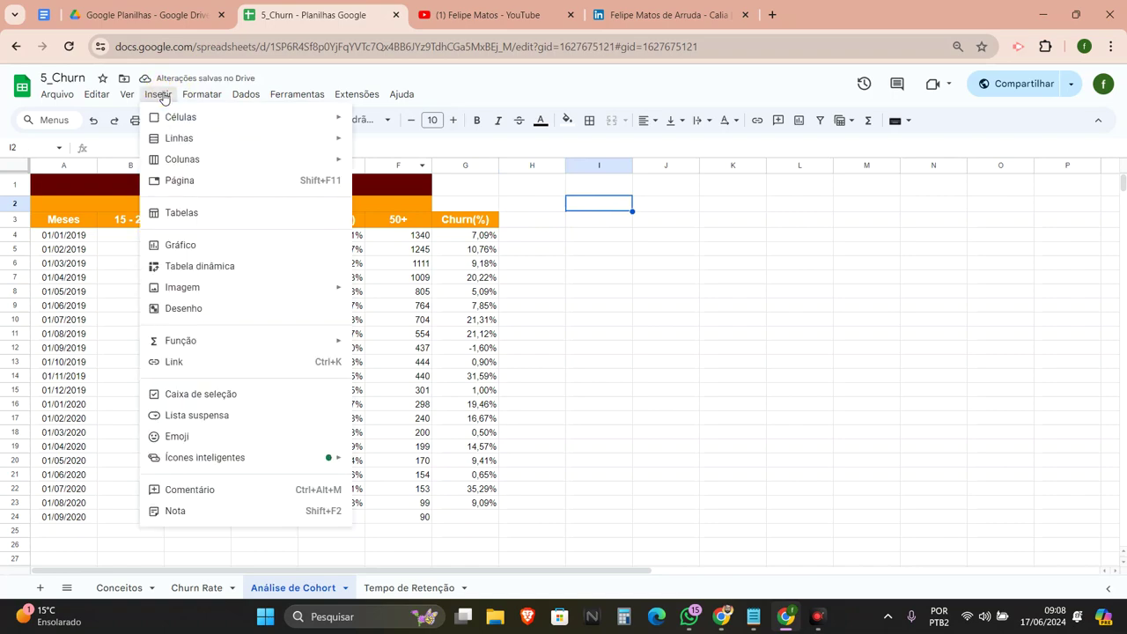
{"action": "left_click", "coordinate": [63, 222]}
{"action": "left_click_drag", "start_coordinate": [114, 220], "coordinate": [197, 523]}
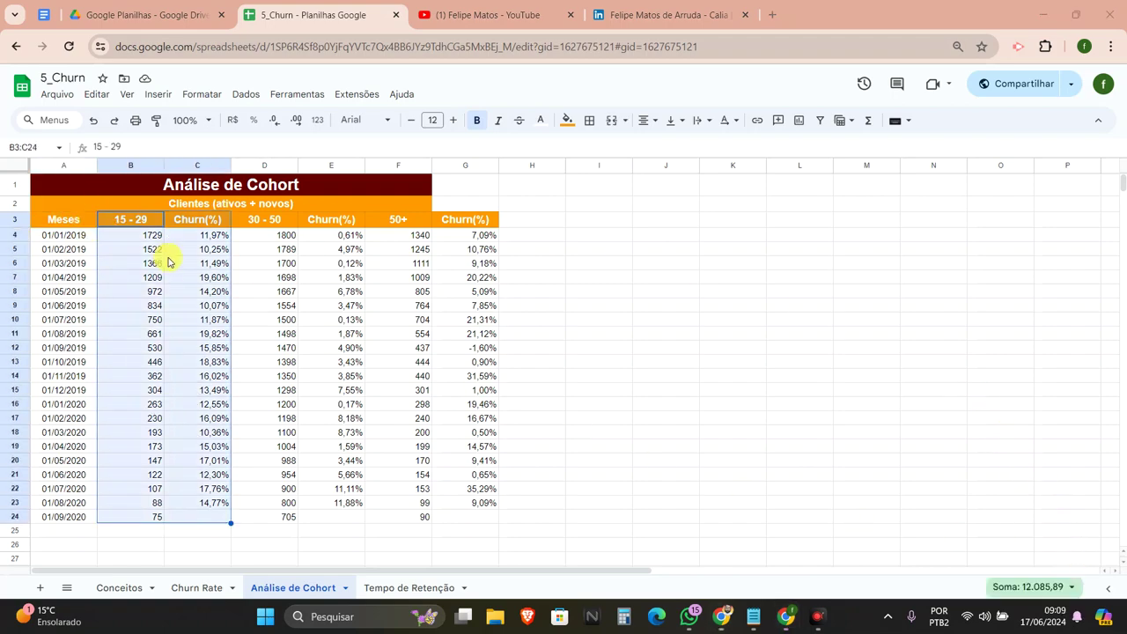
{"action": "left_click", "coordinate": [62, 167]}
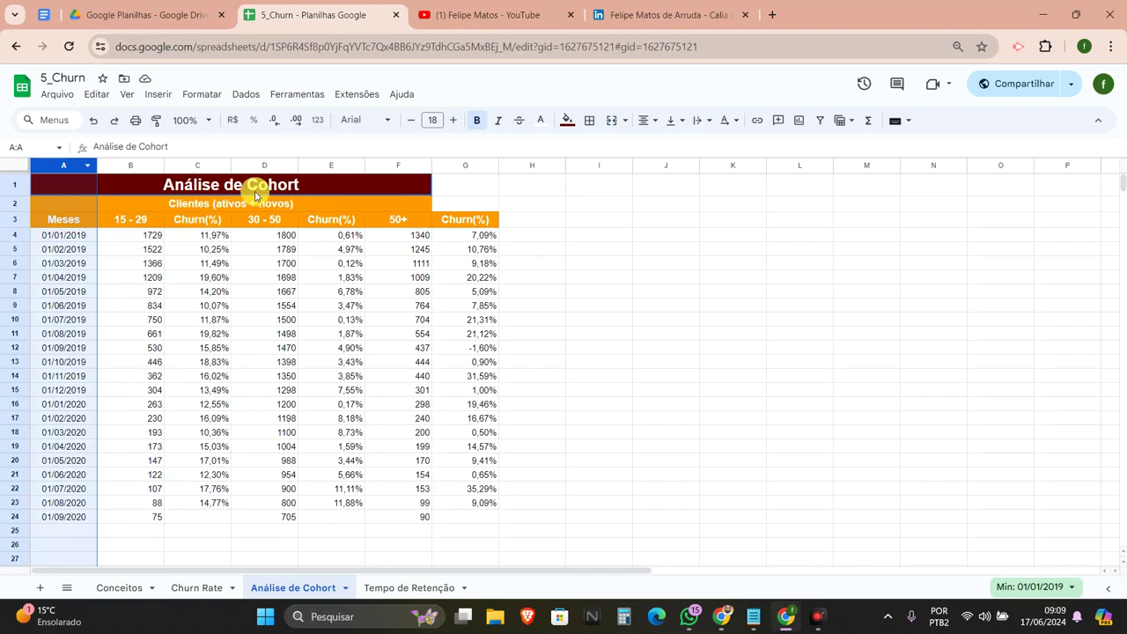
{"action": "left_click", "coordinate": [201, 167]}
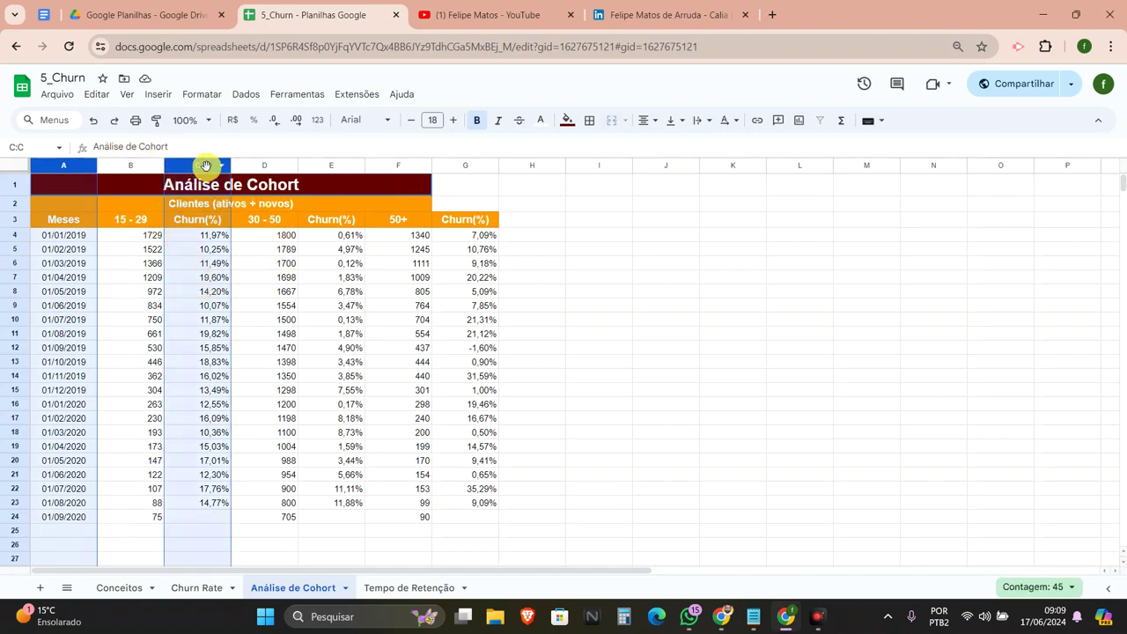
{"action": "left_click", "coordinate": [158, 95]}
Step: Insert a line chart, move it beside the table, and title it 'Cohort 15-29 anos'
{"action": "left_click", "coordinate": [245, 248]}
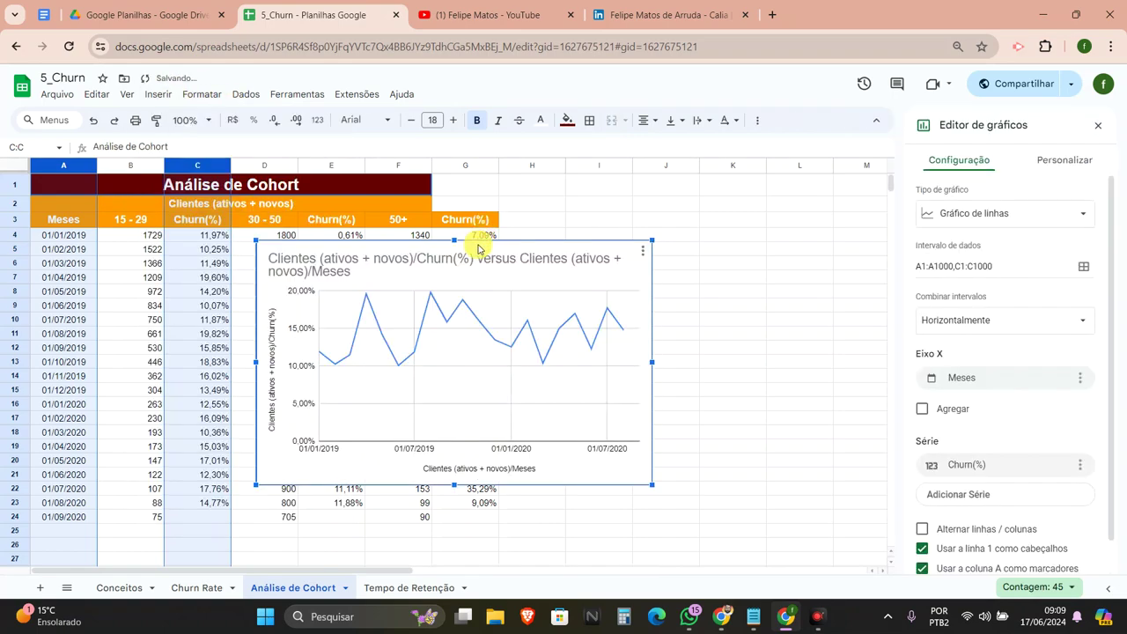
{"action": "left_click_drag", "start_coordinate": [478, 248], "coordinate": [744, 193]}
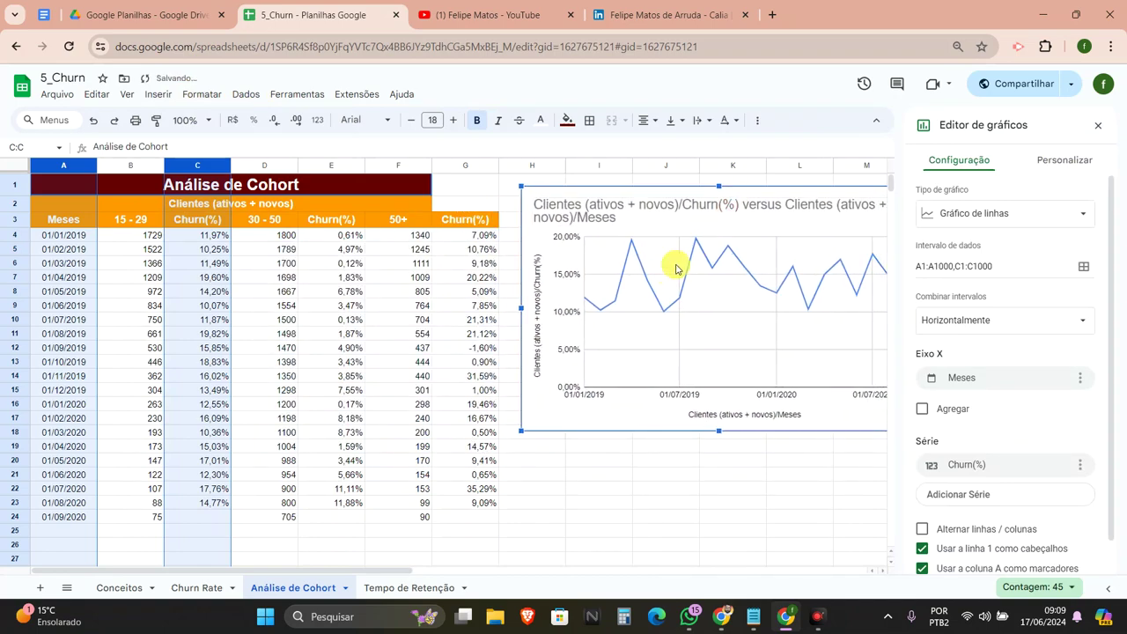
{"action": "left_click", "coordinate": [625, 209]}
{"action": "left_click", "coordinate": [623, 205]}
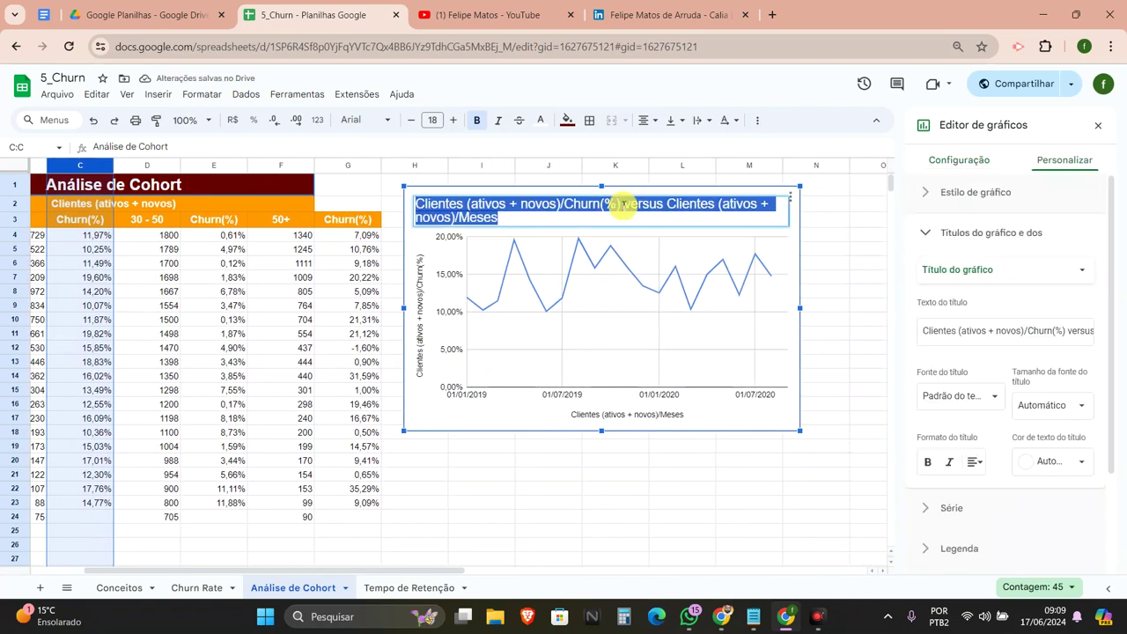
{"action": "type", "text": "Ch"}
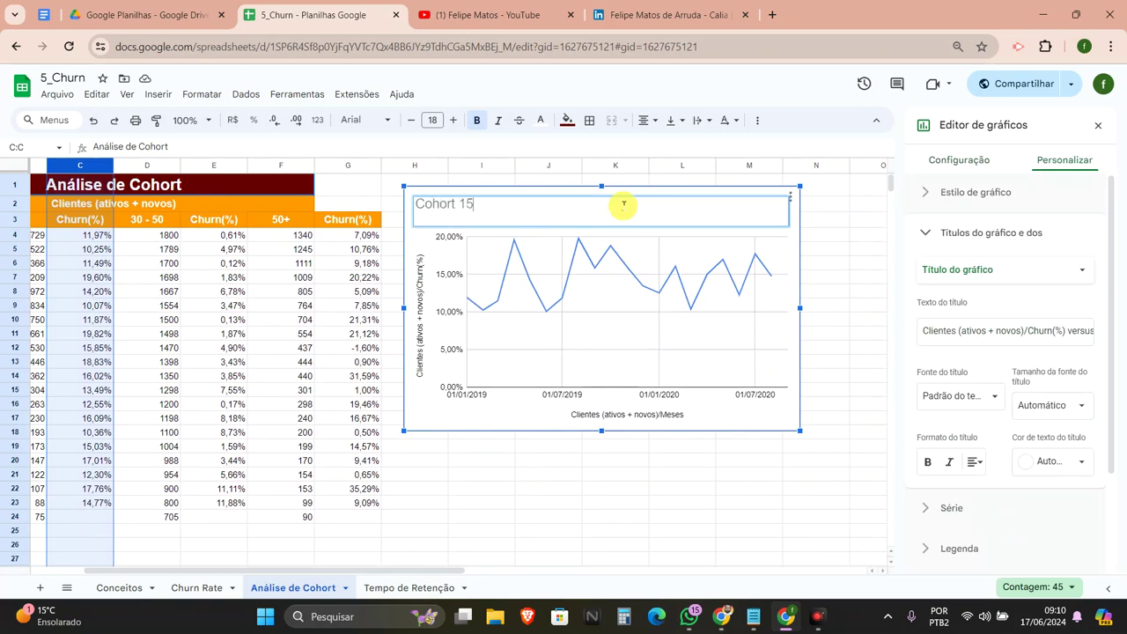
{"action": "type", "text": "-29 anos"}
{"action": "key", "text": "Return"}
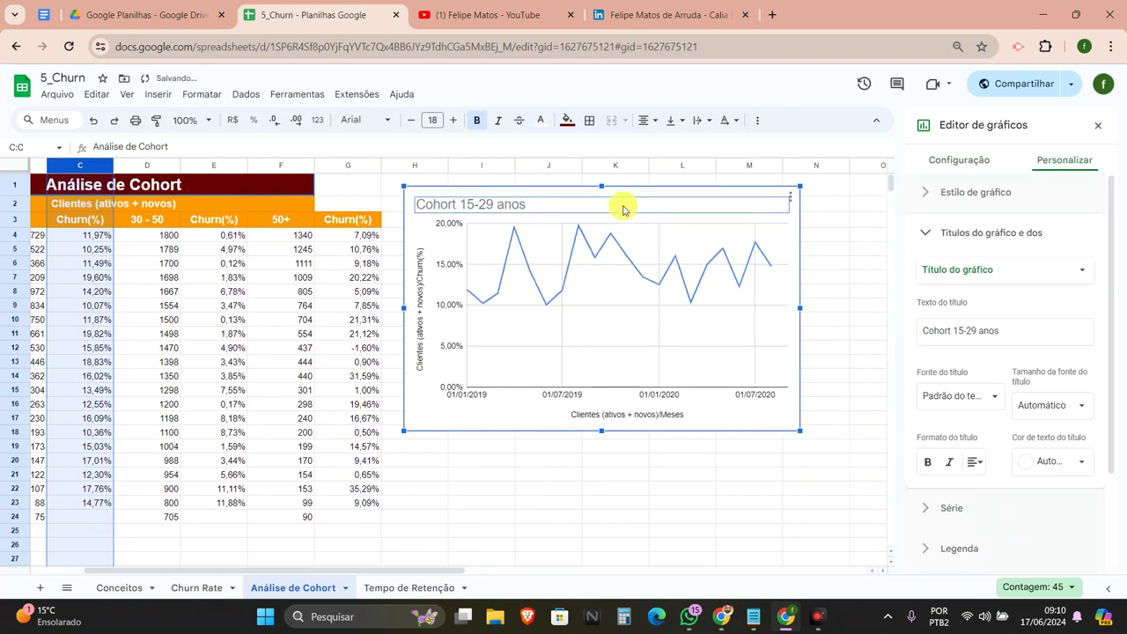
Step: Delete both axis titles of the chart, zoom the page to 80%, and deselect it
{"action": "scroll", "coordinate": [623, 210], "scroll_direction": "left", "scroll_amount": 2}
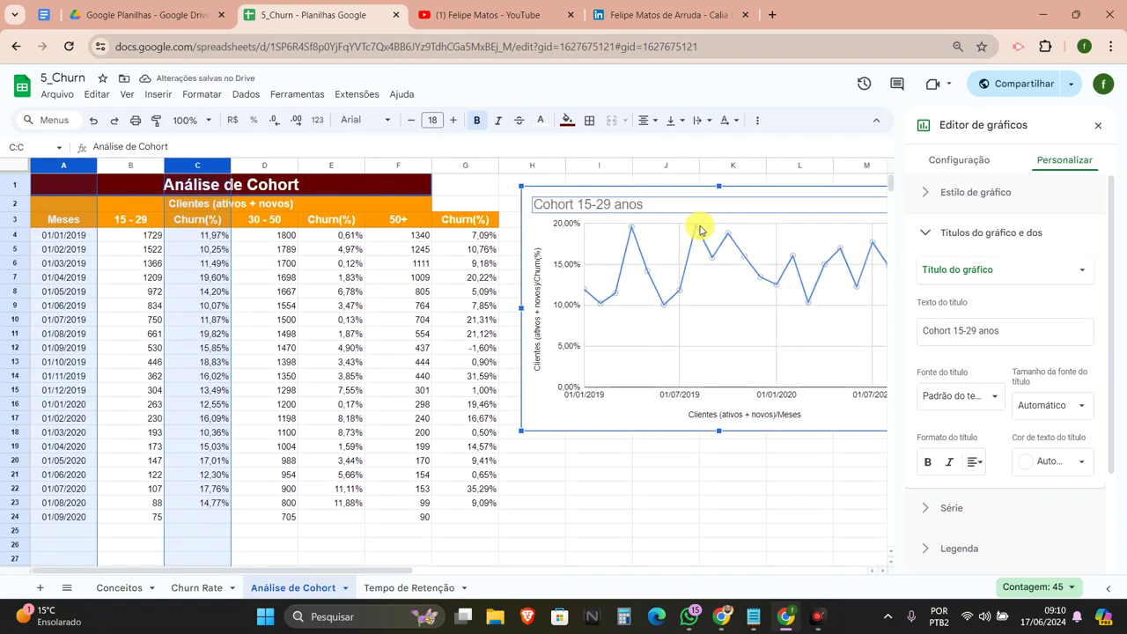
{"action": "scroll", "coordinate": [700, 230], "scroll_direction": "right", "scroll_amount": 2}
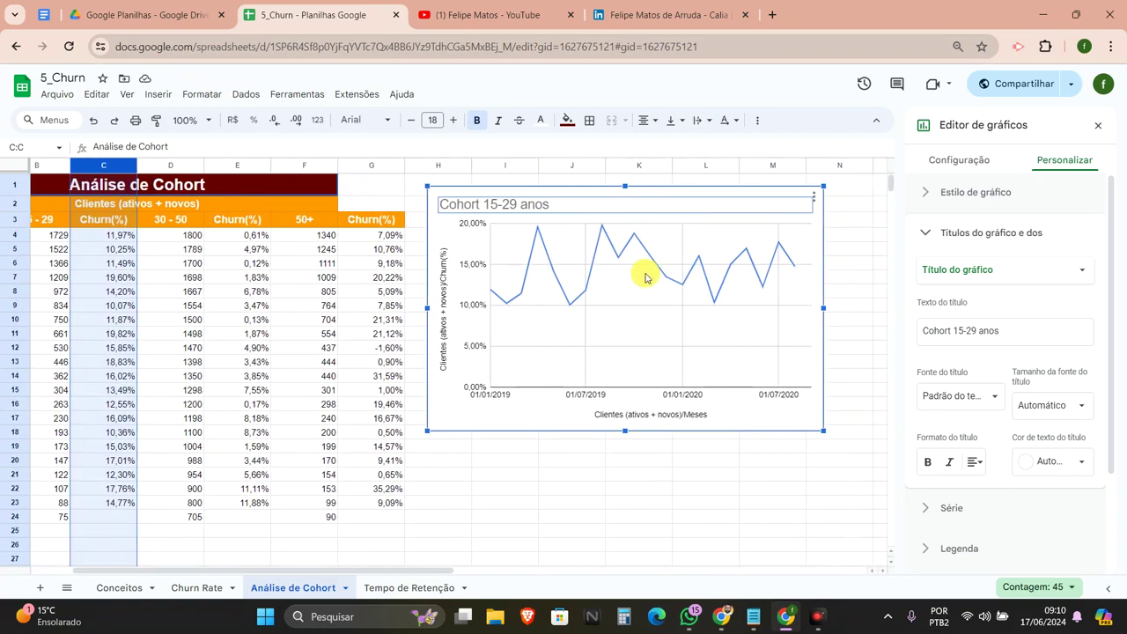
{"action": "left_click", "coordinate": [445, 335]}
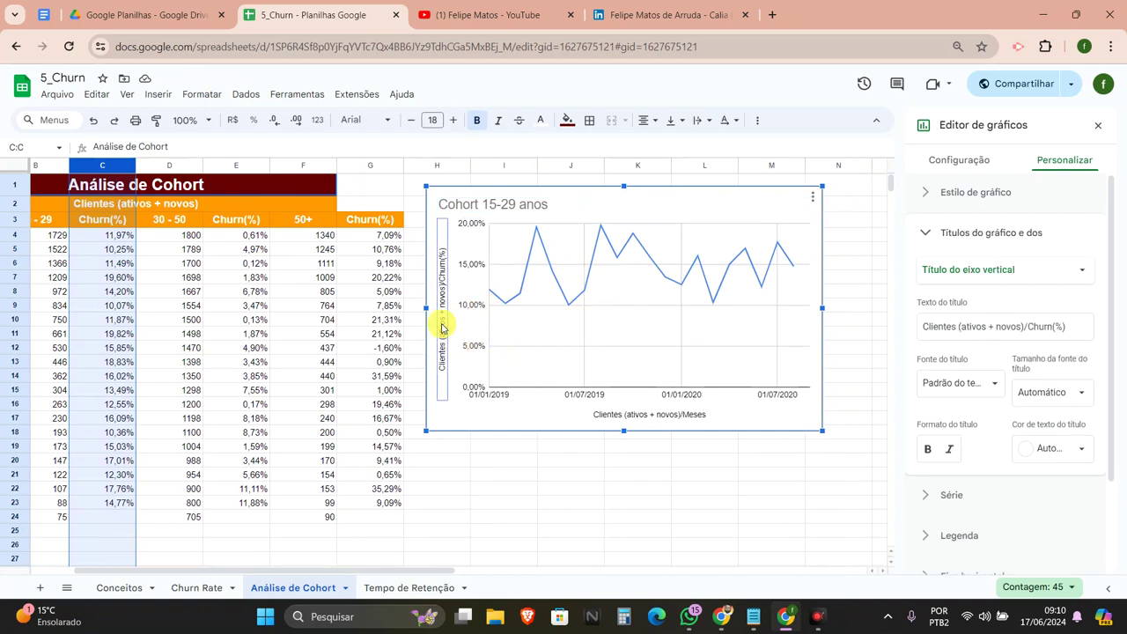
{"action": "key", "text": "Delete"}
{"action": "left_click", "coordinate": [604, 414]}
{"action": "key", "text": "Delete"}
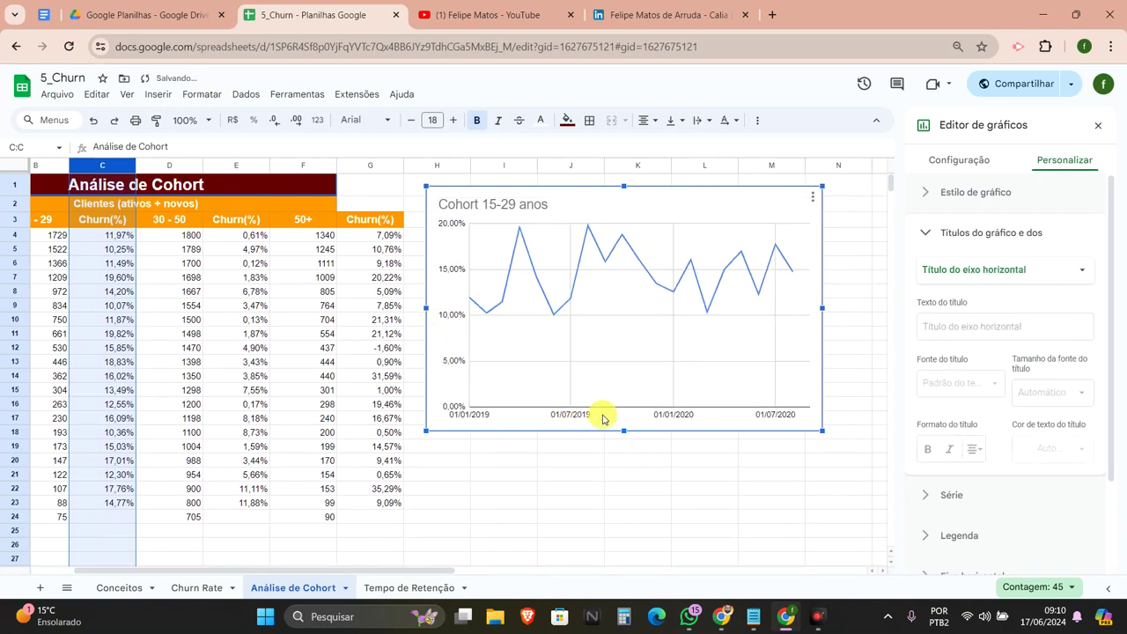
{"action": "scroll", "coordinate": [283, 374], "scroll_direction": "left", "scroll_amount": 2}
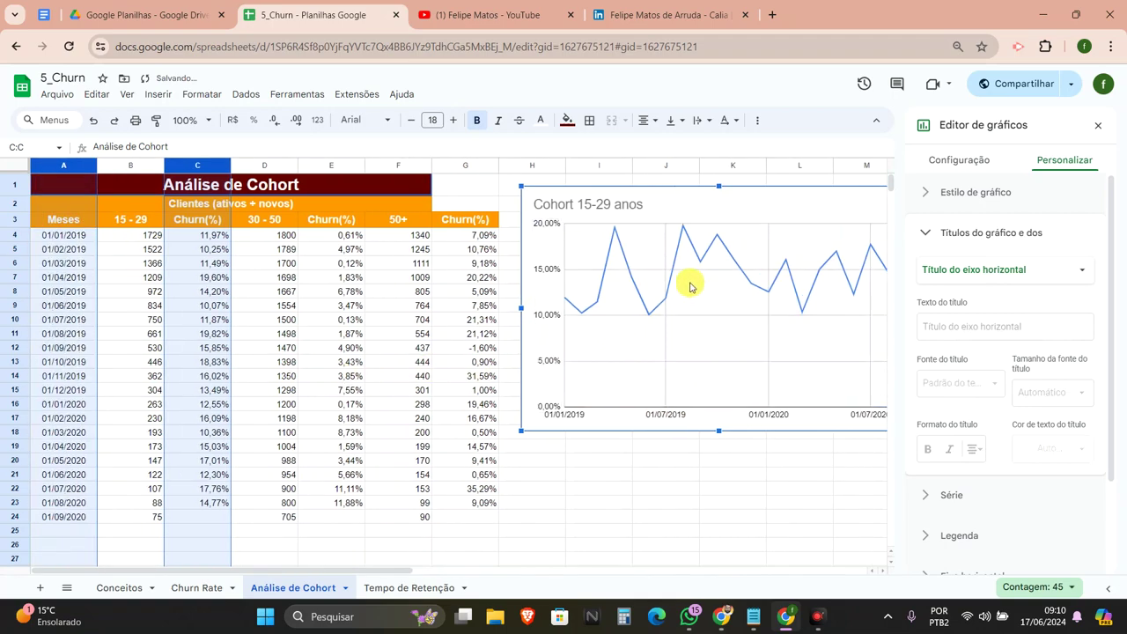
{"action": "scroll", "coordinate": [673, 264], "scroll_direction": "down", "scroll_amount": 1}
{"action": "key", "text": "ctrl+minus"}
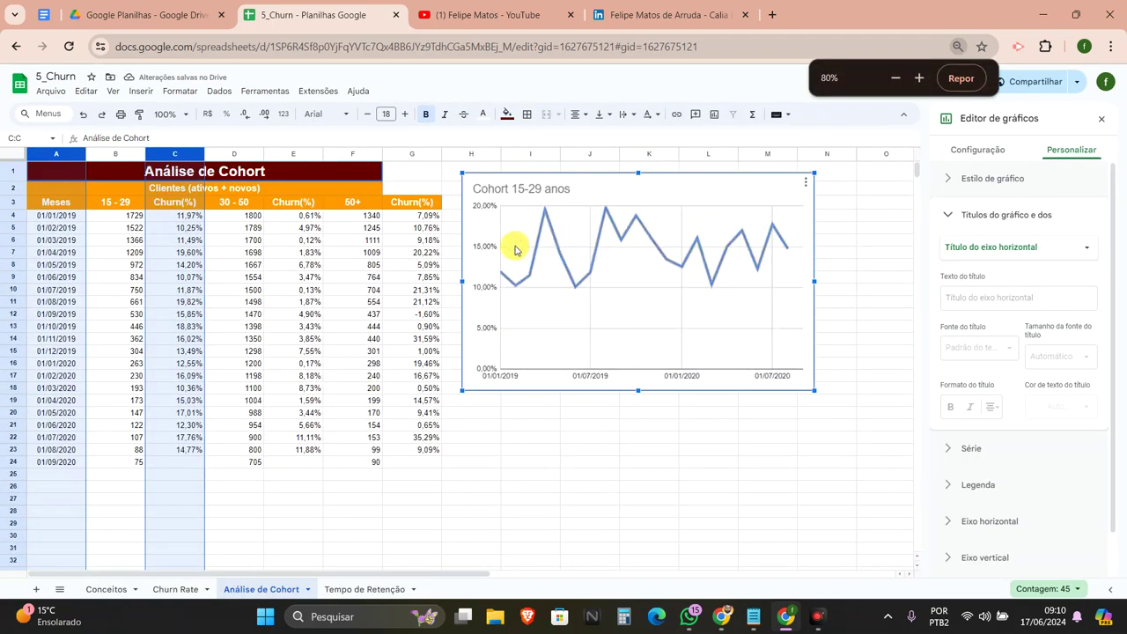
{"action": "scroll", "coordinate": [468, 245], "scroll_direction": "up", "scroll_amount": 1}
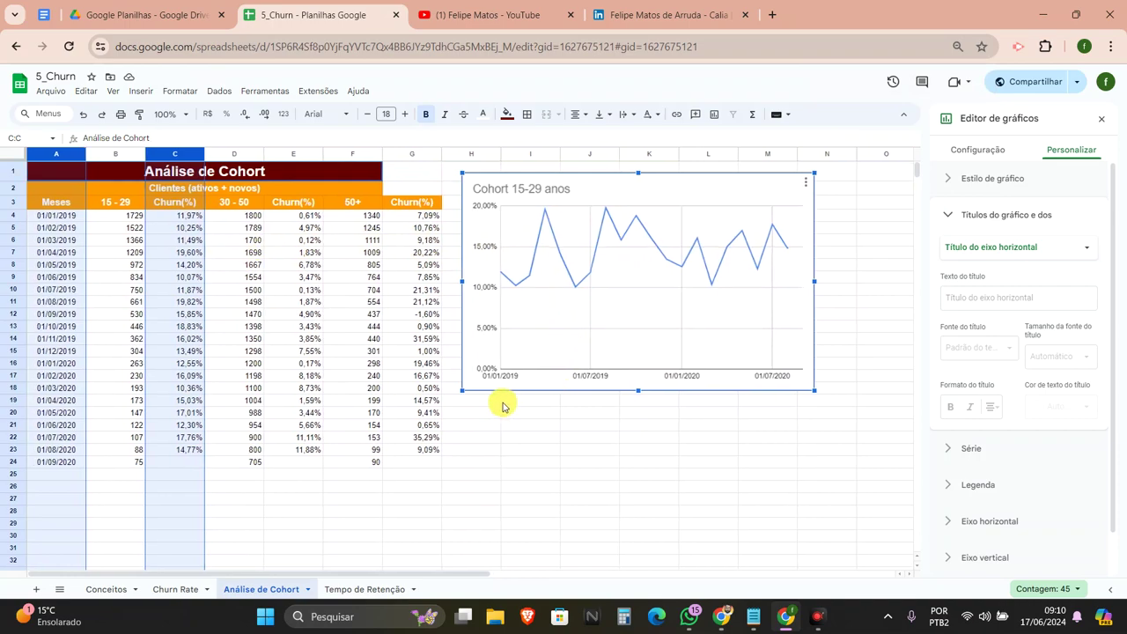
{"action": "left_click", "coordinate": [490, 402]}
{"action": "left_click", "coordinate": [477, 417]}
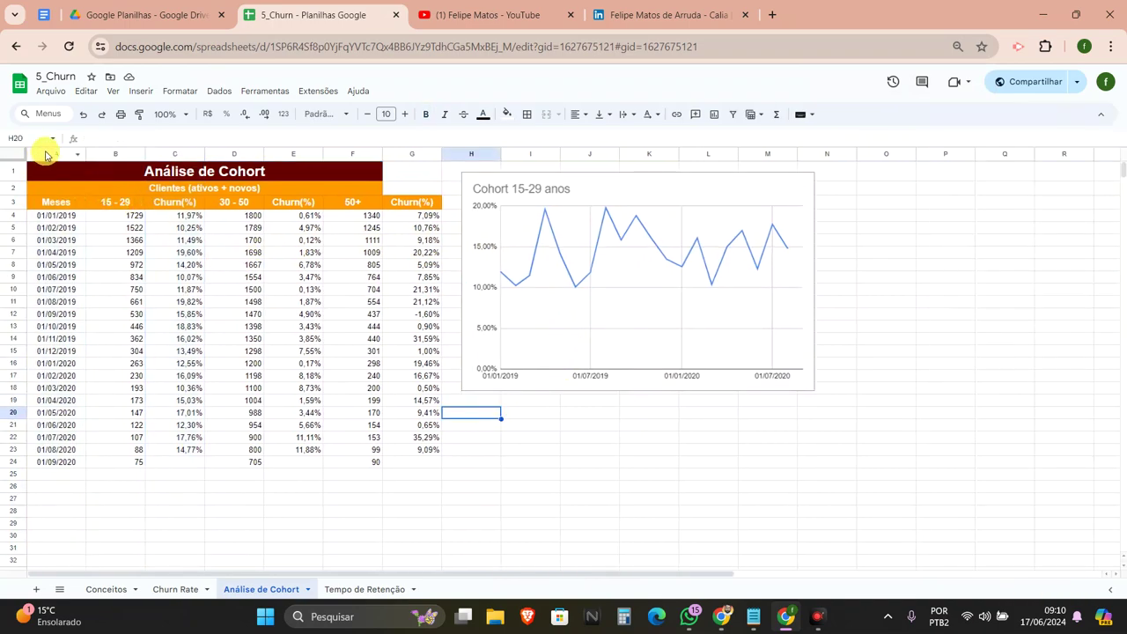
Step: Insert a line chart of columns A and D and place it below the first chart
{"action": "left_click", "coordinate": [47, 155]}
{"action": "left_click", "coordinate": [234, 155], "text": "ctrl"}
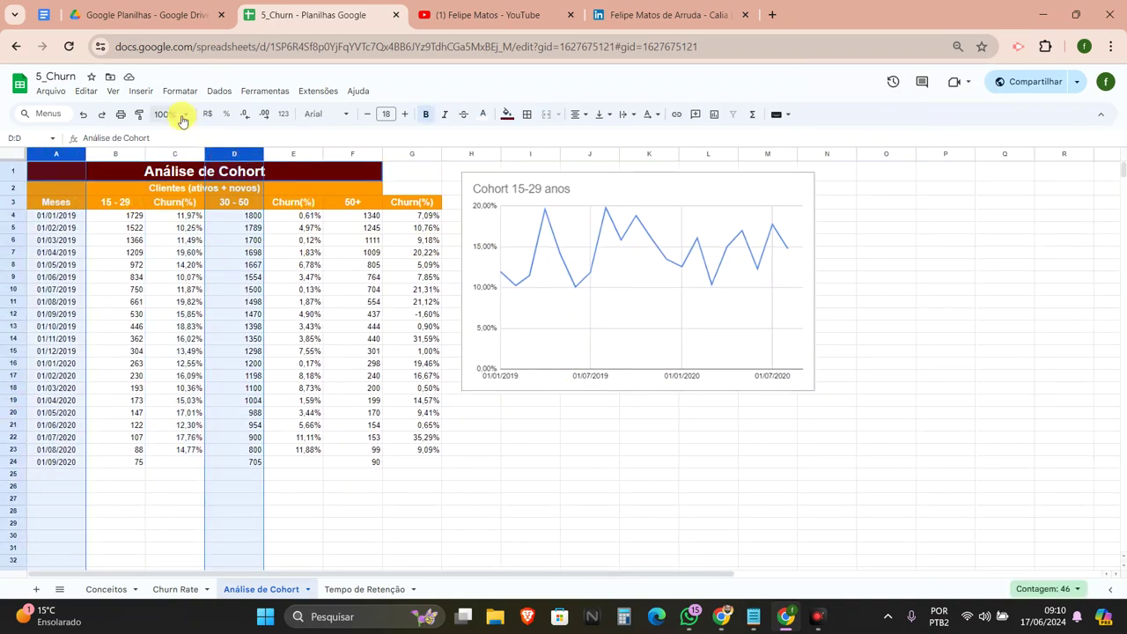
{"action": "left_click", "coordinate": [141, 90]}
{"action": "key", "text": "Escape"}
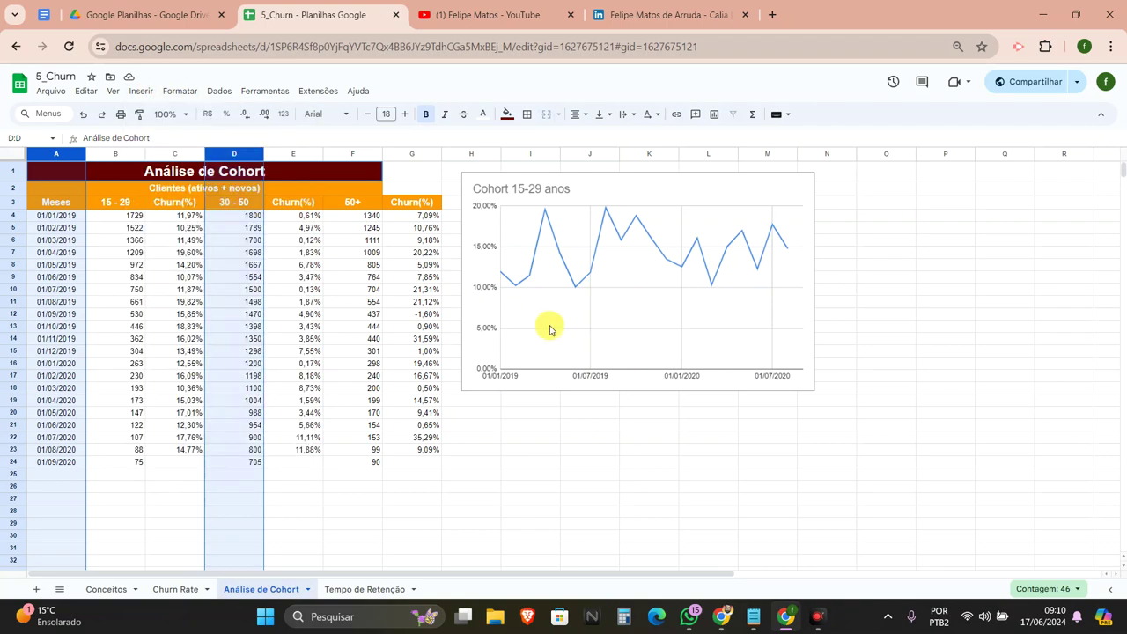
{"action": "mouse_move", "coordinate": [452, 252]}
{"action": "left_mouse_down"}
{"action": "mouse_move", "coordinate": [624, 408]}
{"action": "mouse_move", "coordinate": [614, 393]}
{"action": "left_mouse_up"}
Step: Title the new chart 'Cohort 30-50 anos' and delete both its axis titles
{"action": "scroll", "coordinate": [614, 392], "scroll_direction": "down", "scroll_amount": 1}
{"action": "left_click", "coordinate": [592, 381]}
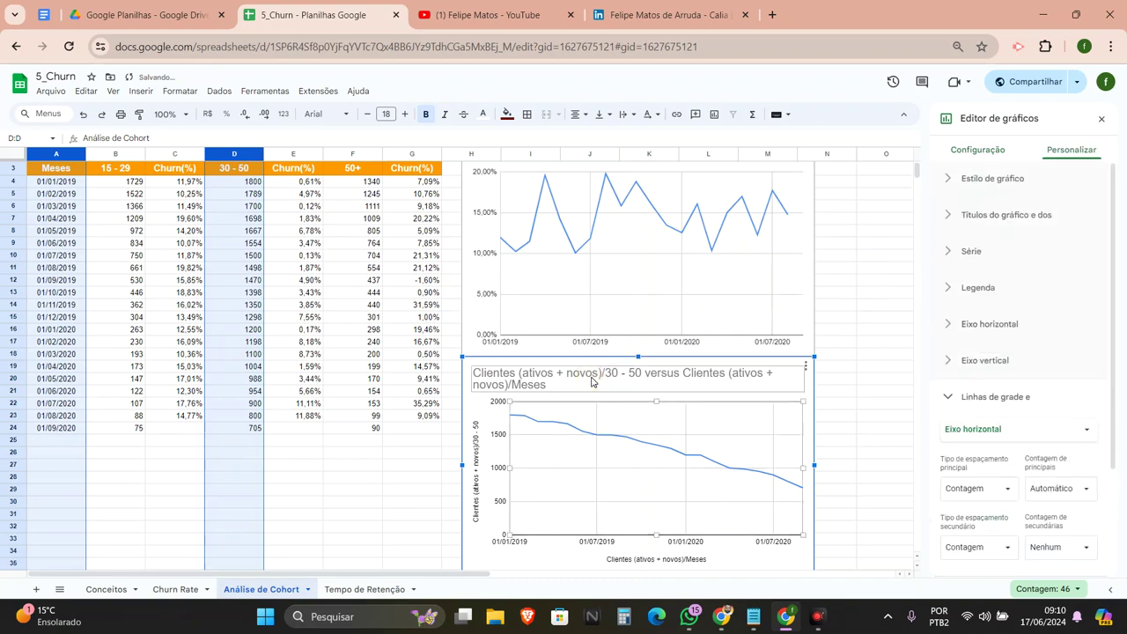
{"action": "double_click", "coordinate": [592, 381]}
{"action": "type", "text": "Cohort 30-50 anos"}
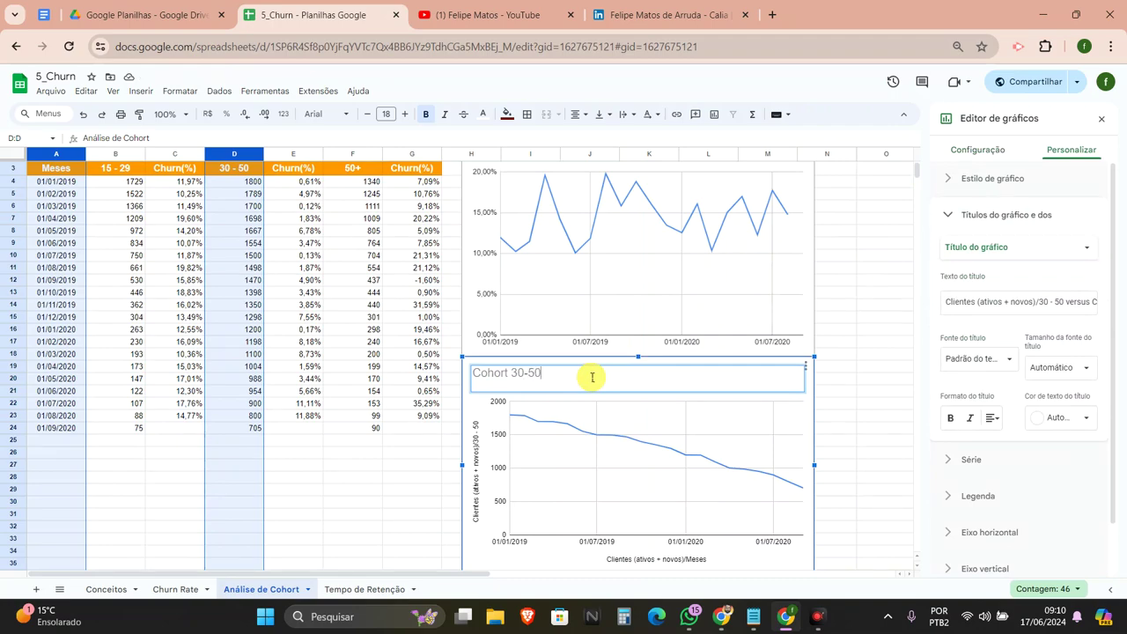
{"action": "left_click", "coordinate": [476, 453]}
{"action": "key", "text": "Delete"}
{"action": "scroll", "coordinate": [541, 488], "scroll_direction": "down", "scroll_amount": 2}
{"action": "left_click", "coordinate": [601, 412]}
{"action": "key", "text": "Delete"}
{"action": "scroll", "coordinate": [535, 365], "scroll_direction": "up", "scroll_amount": 3}
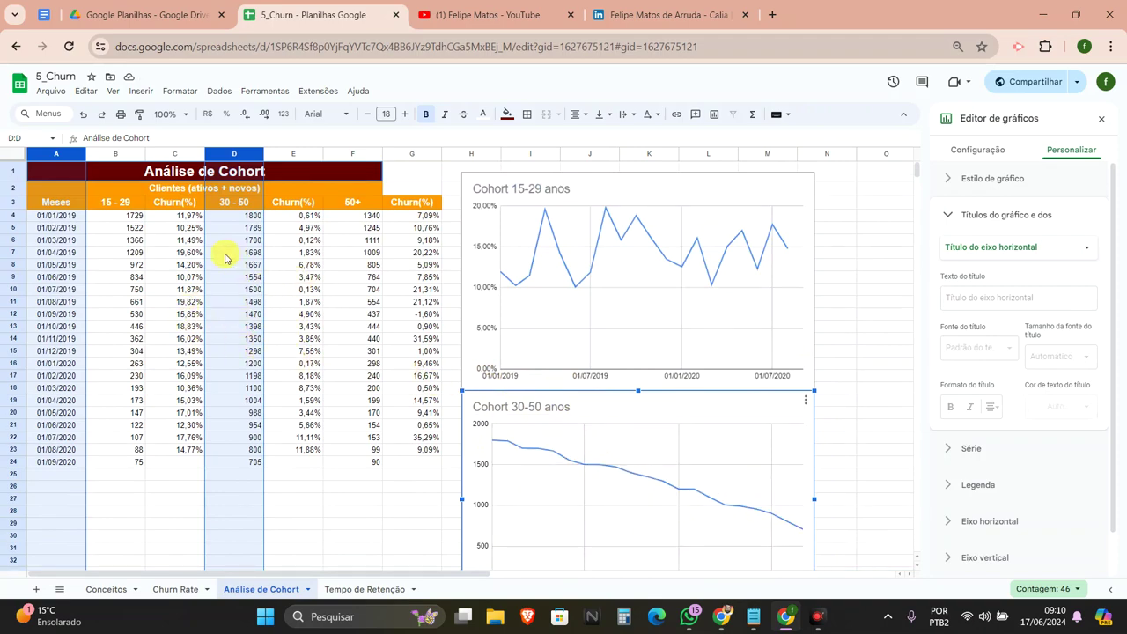
{"action": "left_click", "coordinate": [53, 155]}
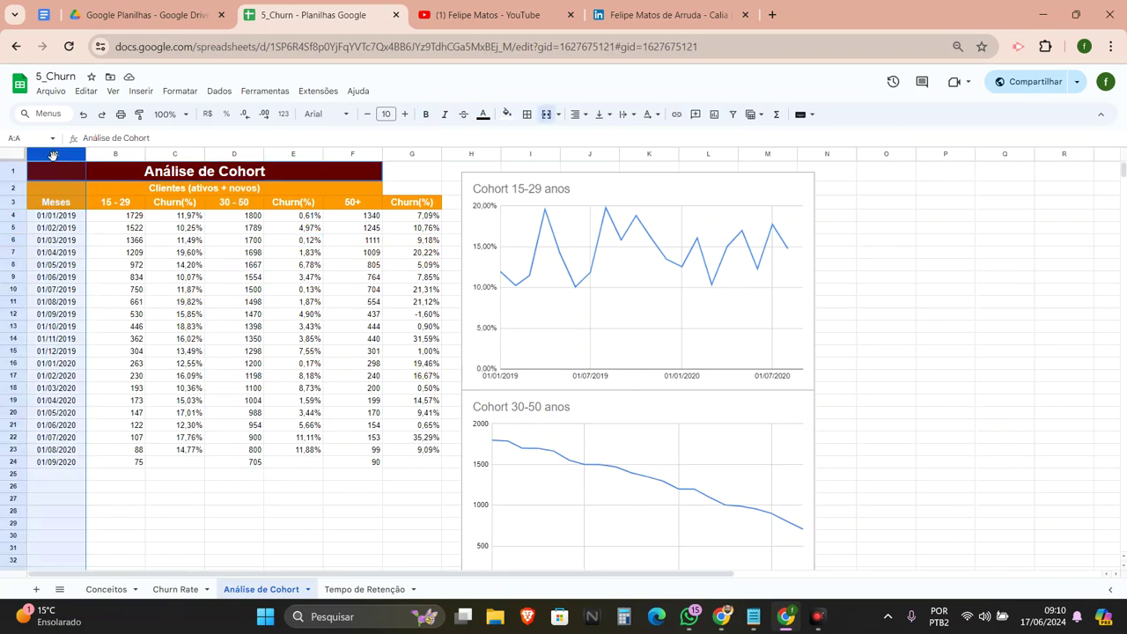
Step: Insert a chart from columns A and F and place it right of the first chart
{"action": "left_click", "coordinate": [352, 155], "text": "ctrl"}
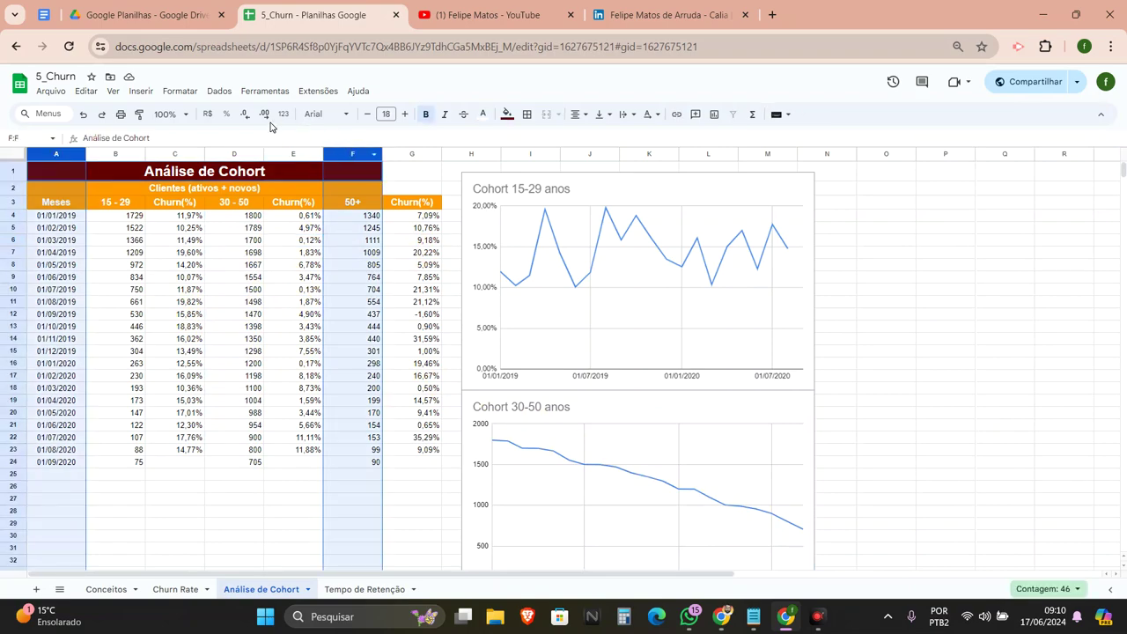
{"action": "left_click", "coordinate": [148, 90]}
{"action": "key", "text": "Escape"}
{"action": "mouse_move", "coordinate": [314, 262]}
{"action": "left_mouse_down"}
{"action": "mouse_move", "coordinate": [772, 214]}
{"action": "mouse_move", "coordinate": [732, 173]}
{"action": "left_mouse_up"}
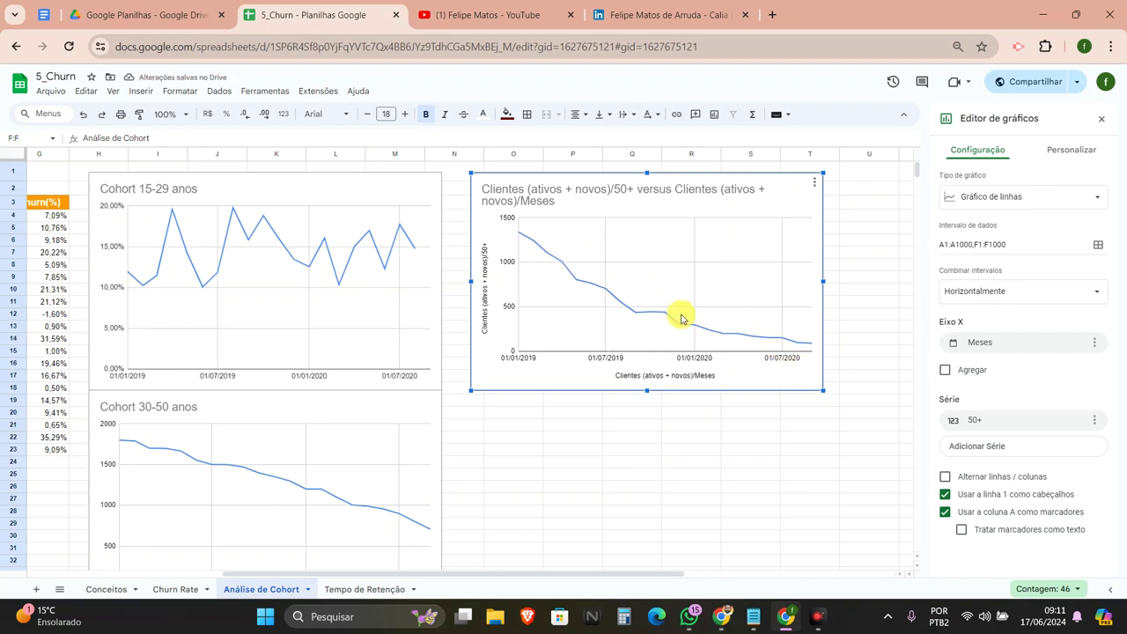
Step: Title the chart 'Cohort 50+', remove its vertical axis title, and zoom the page out to 67%
{"action": "double_click", "coordinate": [545, 202]}
{"action": "type", "text": "Cohort 50+"}
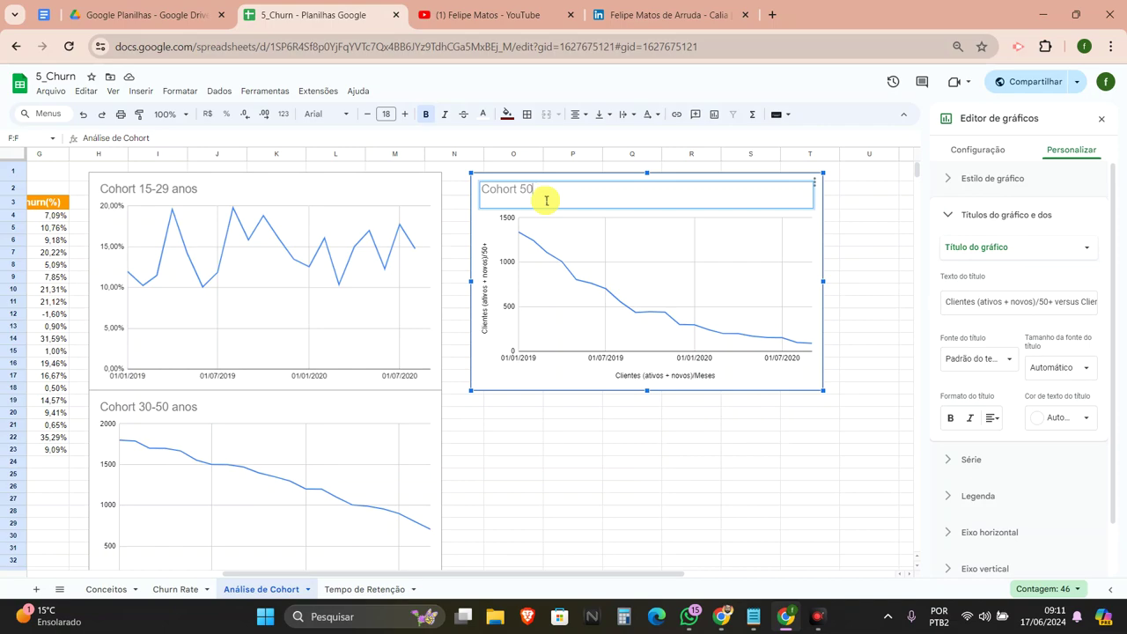
{"action": "left_click", "coordinate": [486, 269]}
{"action": "key", "text": "Delete"}
{"action": "scroll", "coordinate": [402, 352], "scroll_direction": "down", "scroll_amount": 3}
{"action": "key", "text": "ctrl+minus"}
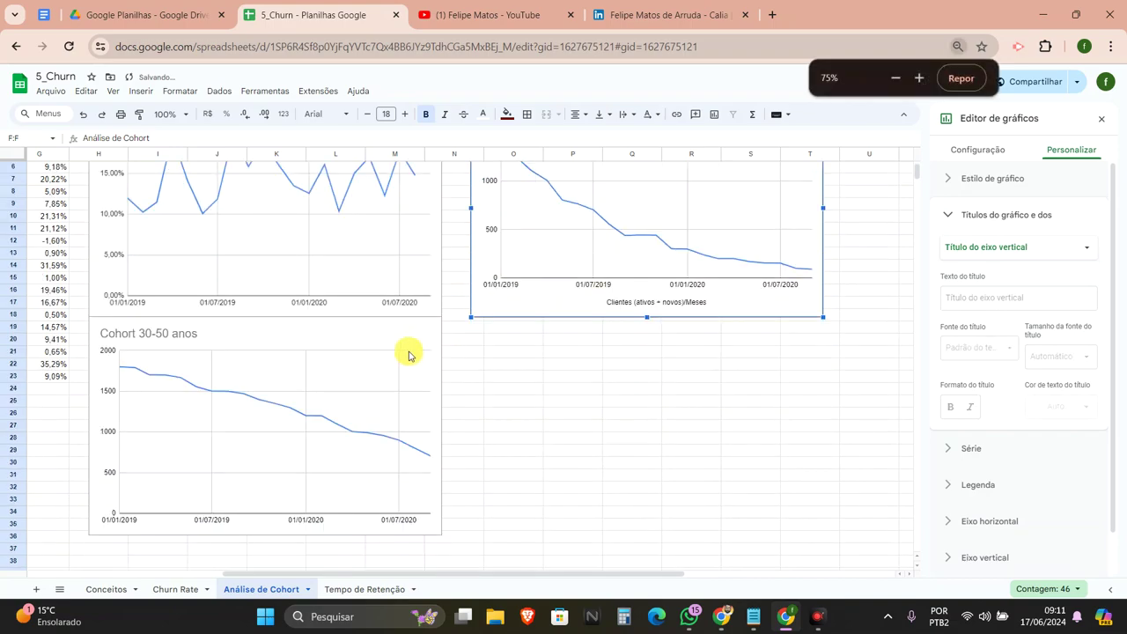
{"action": "key", "text": "ctrl+minus"}
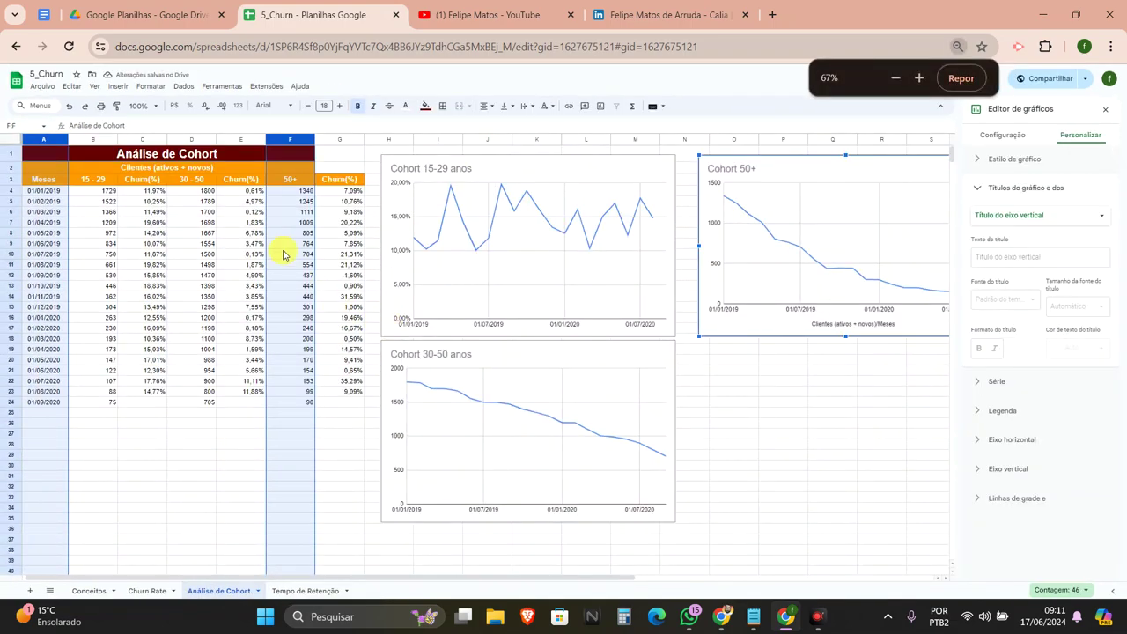
Step: Deselect the chart to close the chart editor and select empty cell C24
{"action": "left_click", "coordinate": [236, 155]}
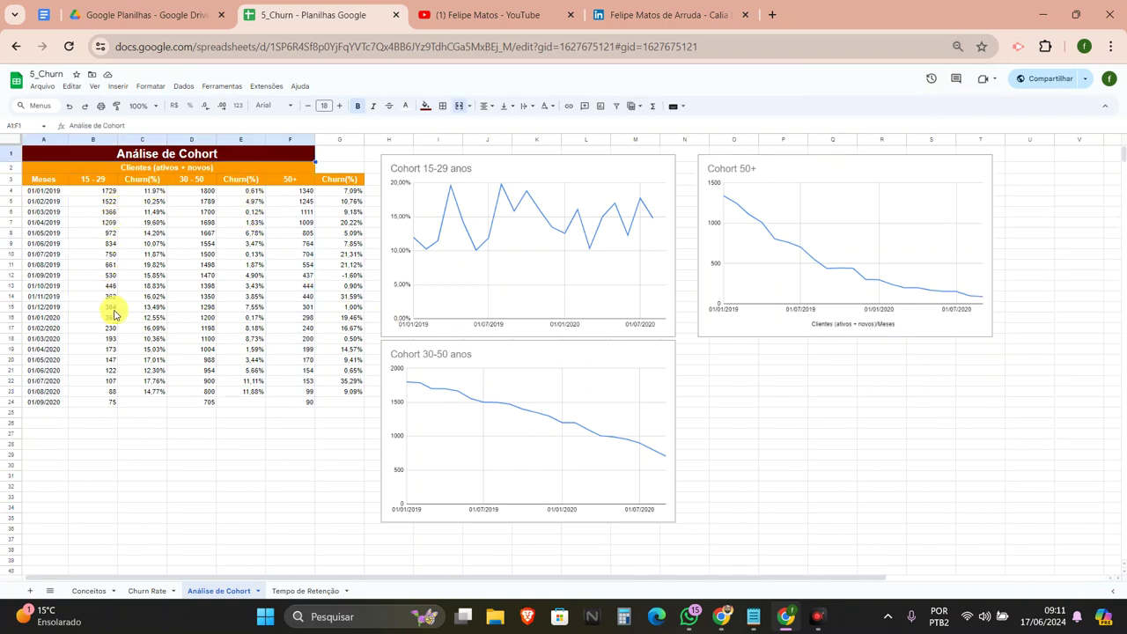
{"action": "left_click", "coordinate": [141, 408]}
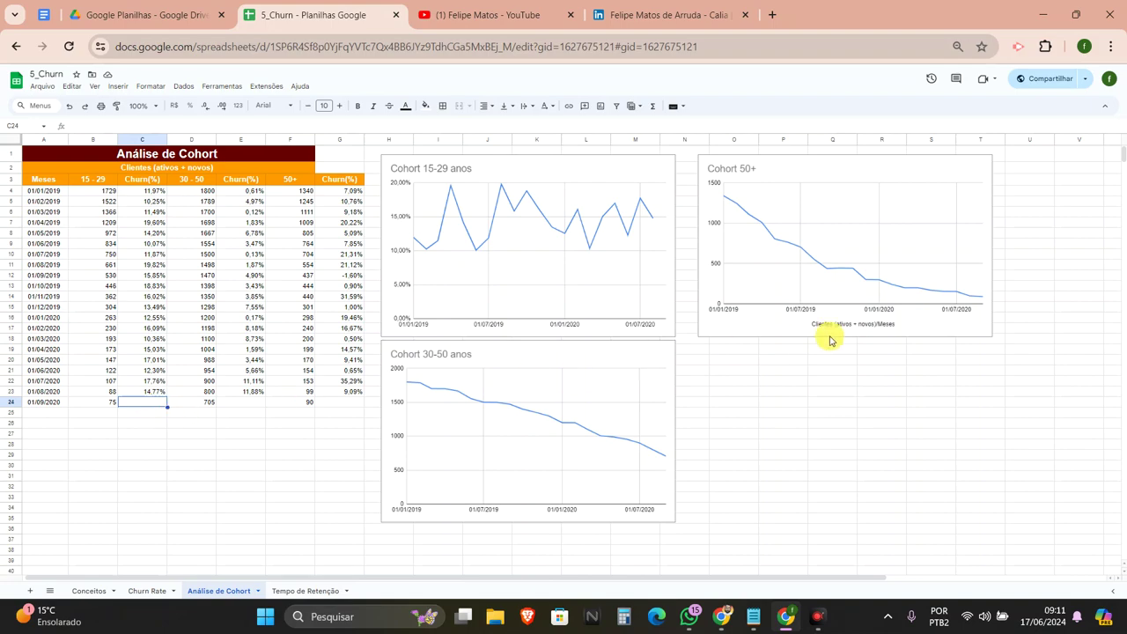